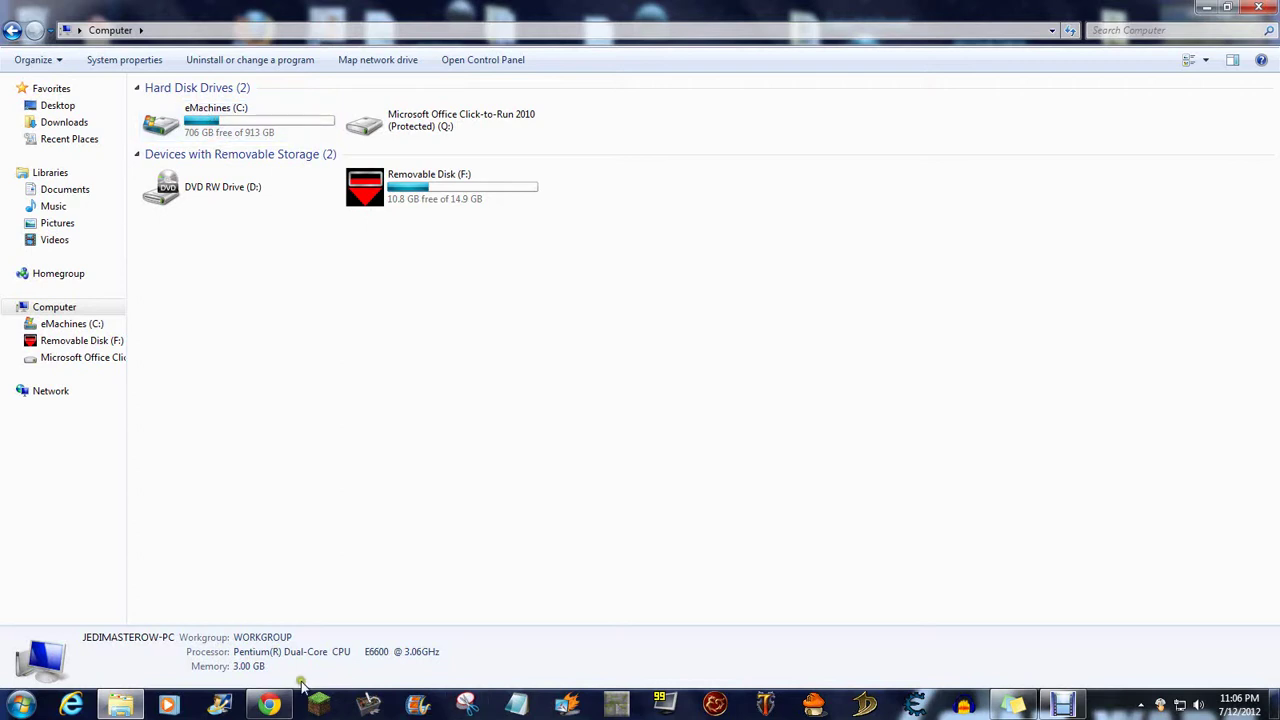
Step: Launch Chrome and get past the GameCopyWorld entry notice
left_click(270, 704)
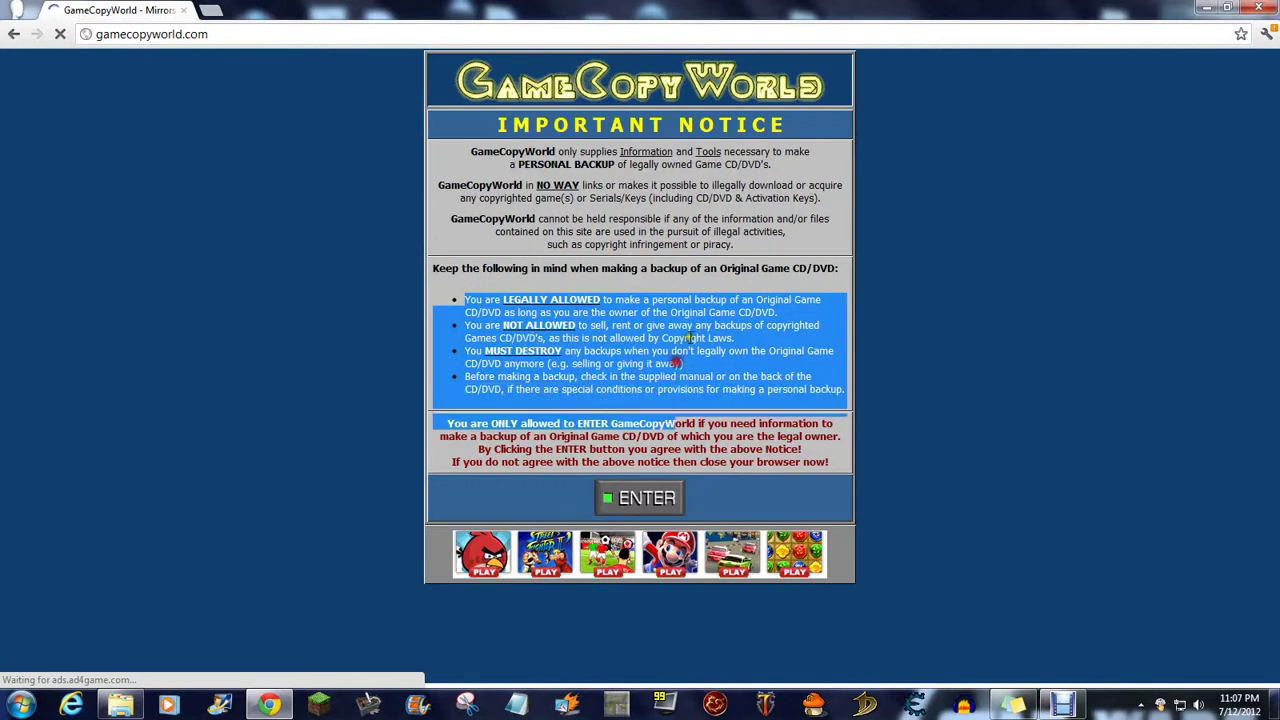
left_click(688, 338)
left_click(662, 498)
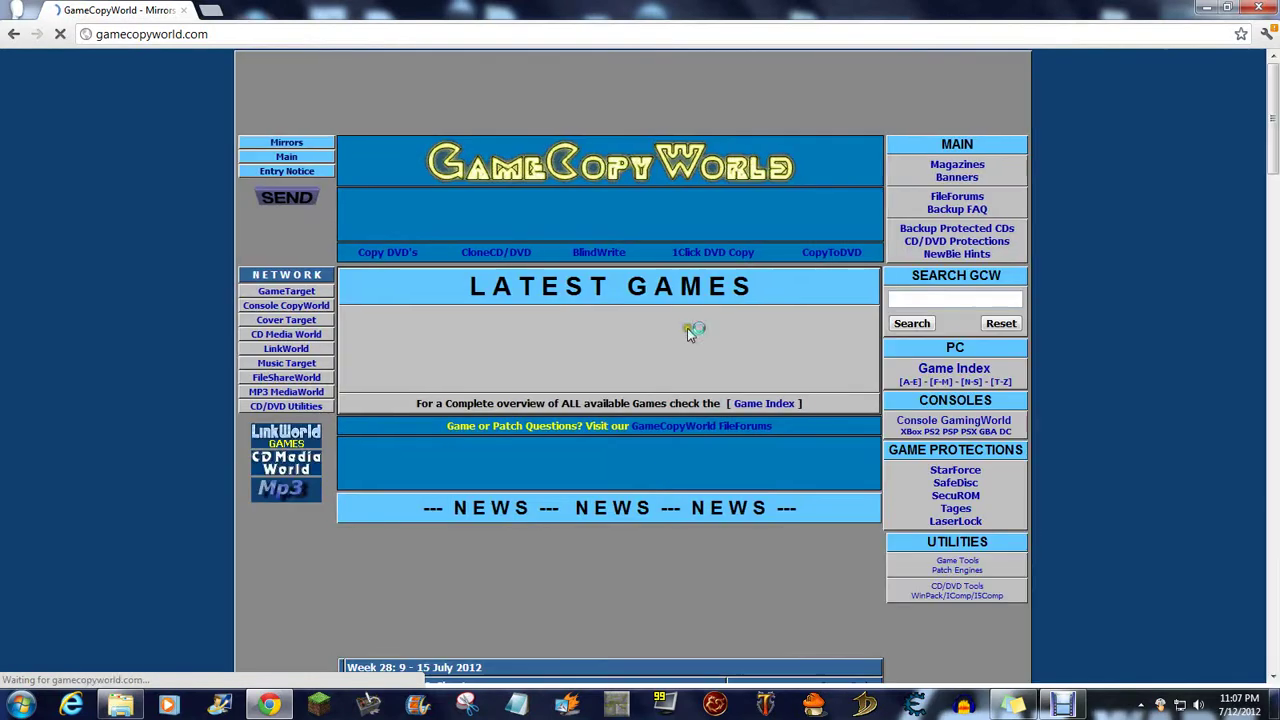
Step: Search the site for 'Star Wars Empire at War Forces of Corruption'
left_click(926, 304)
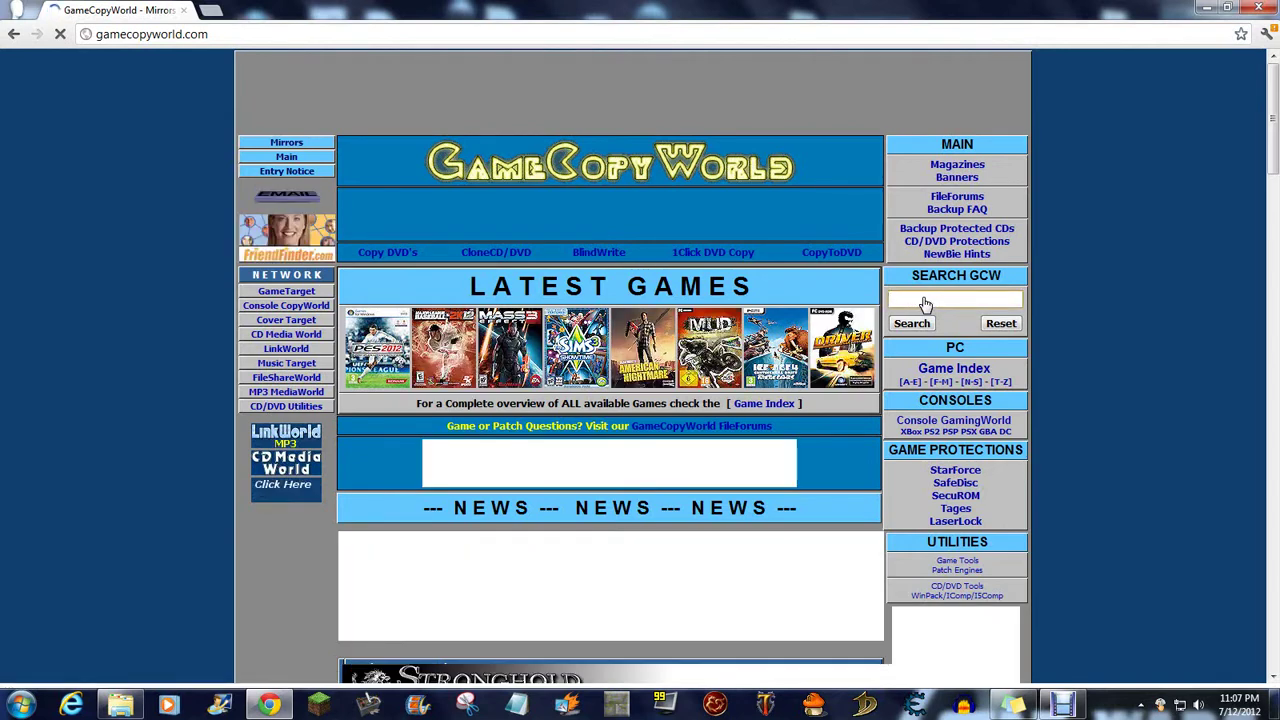
type("Star Wars Empire at War")
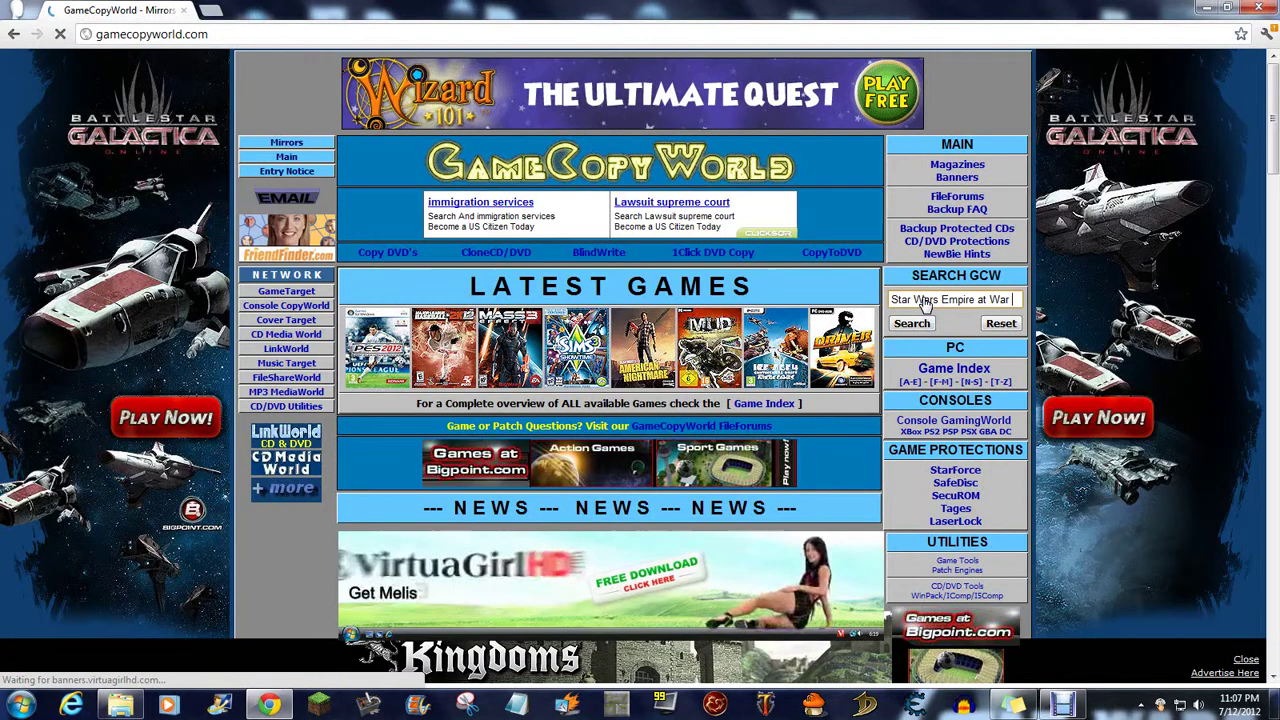
type(" Forces of")
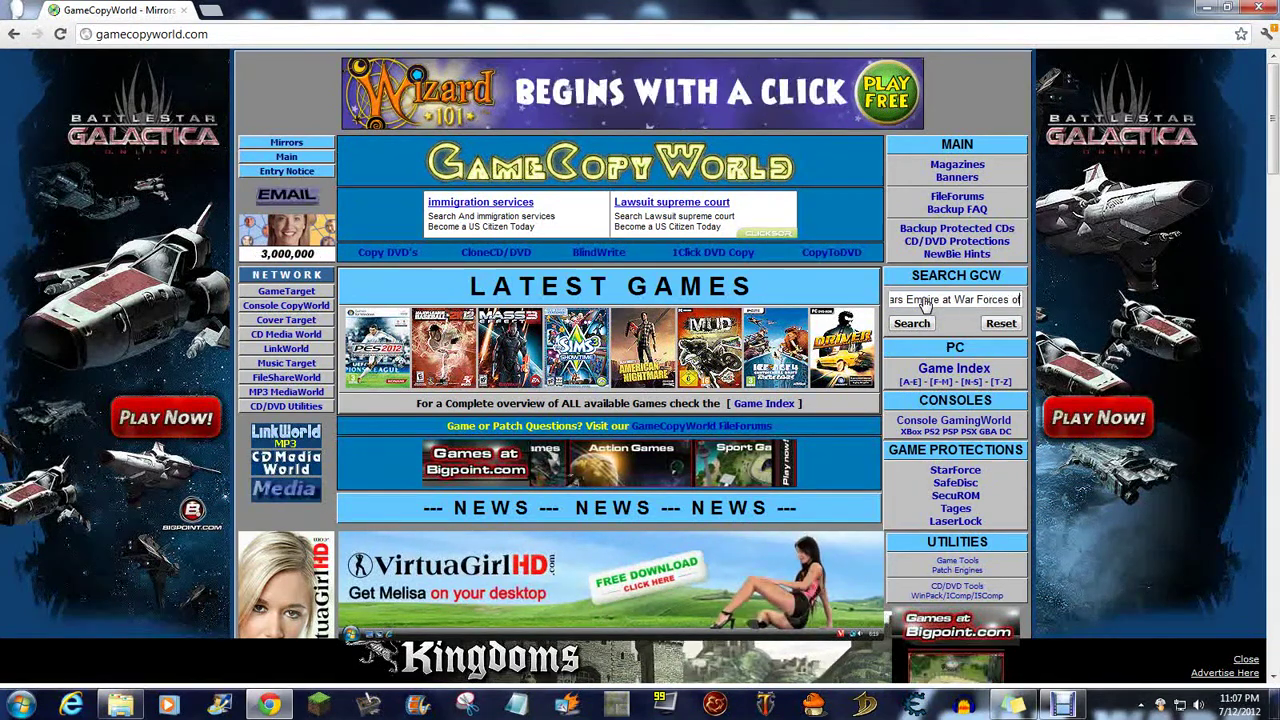
type(" Corruption")
key("Return")
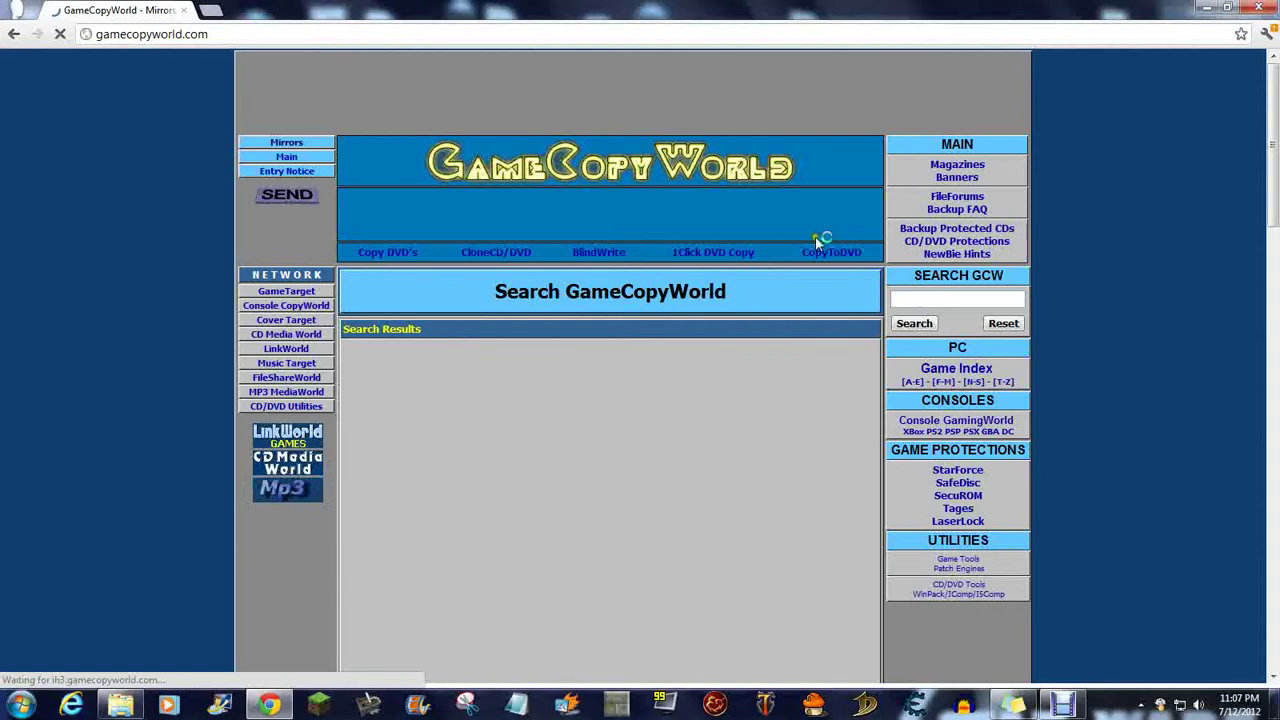
Step: From the Empire at War / Forces of Corruption page, request the v1.1 [MULTI] Fixed EXE File Archive [6.0 MB]
scroll(605, 430, "down", 3)
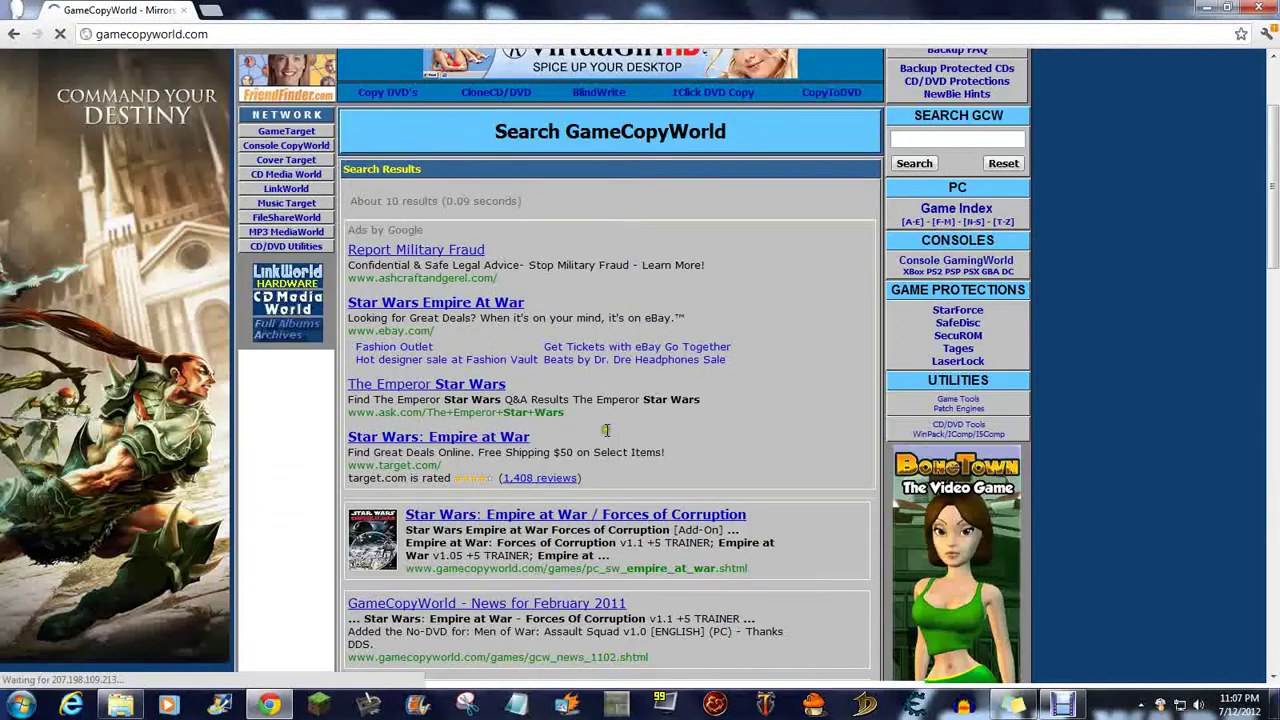
scroll(605, 430, "down", 1)
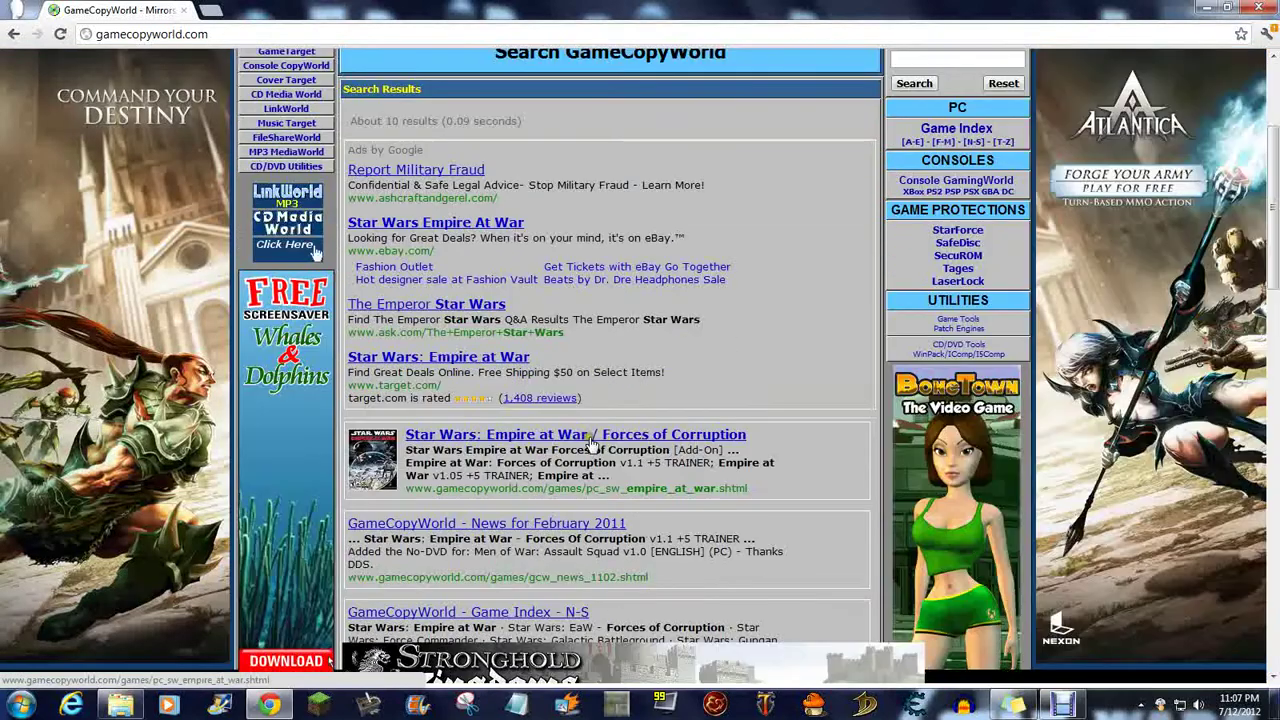
left_click(495, 440)
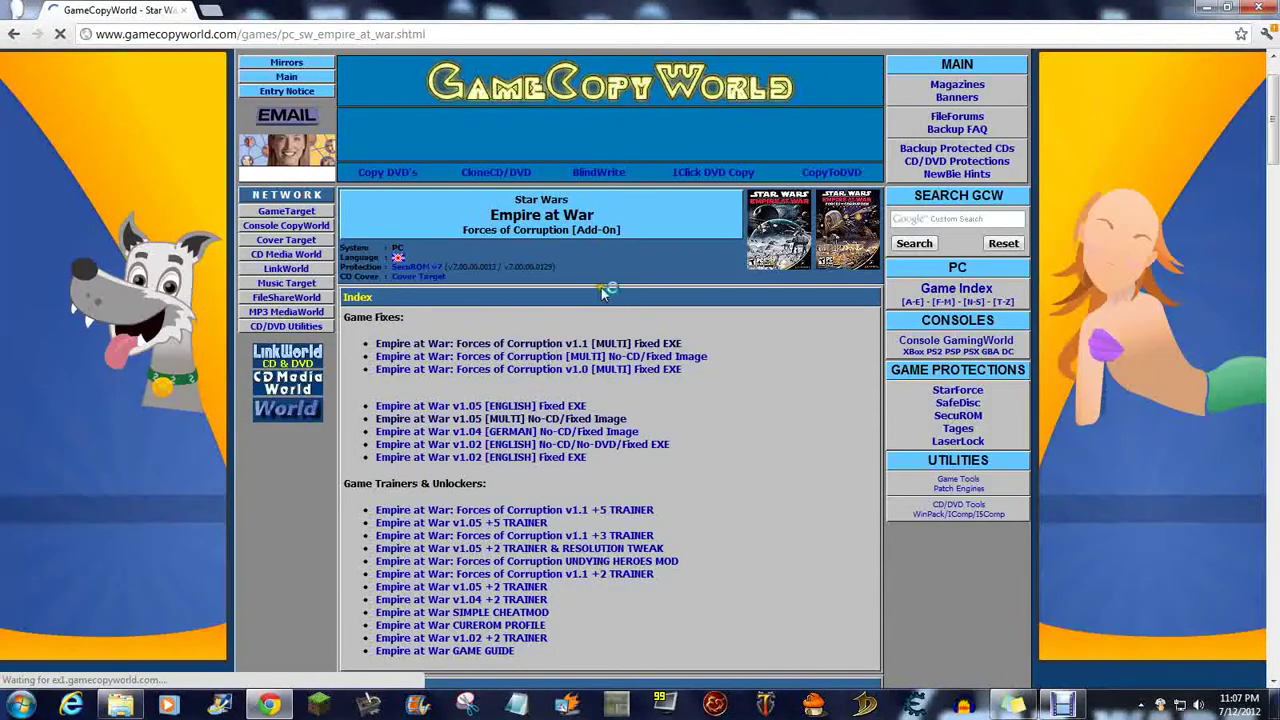
scroll(603, 292, "down", 3)
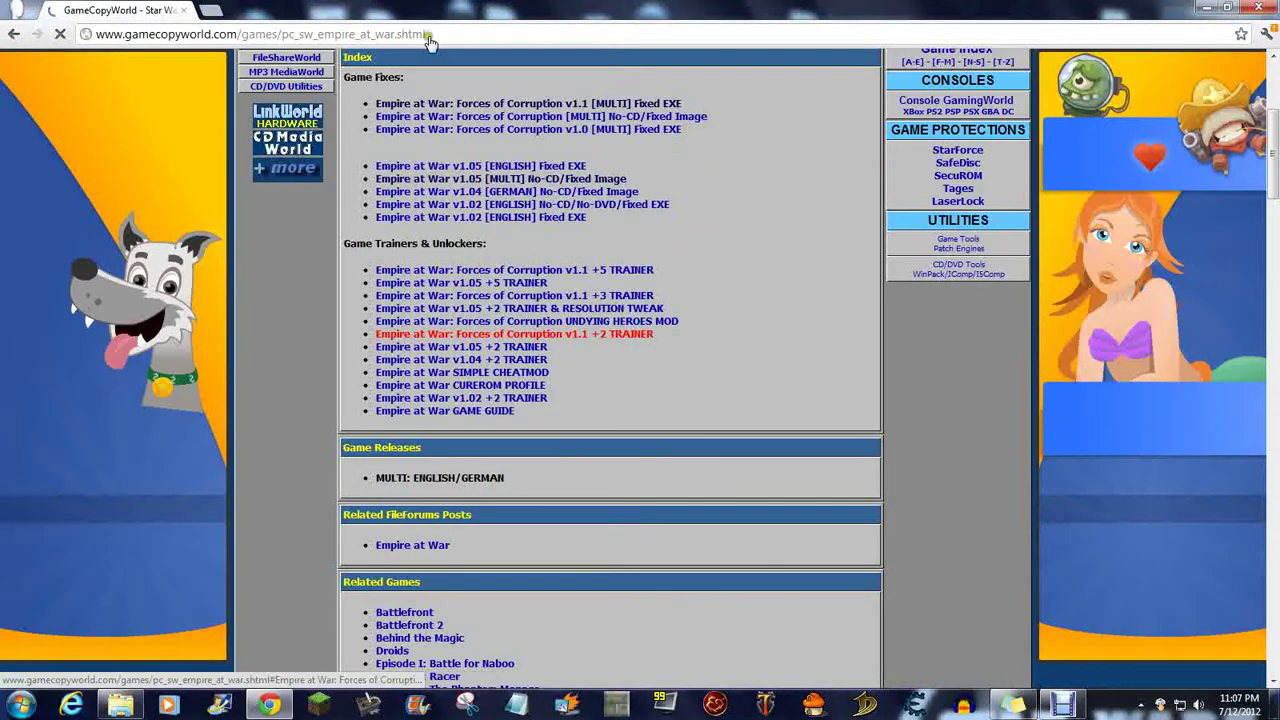
scroll(700, 329, "down", 2)
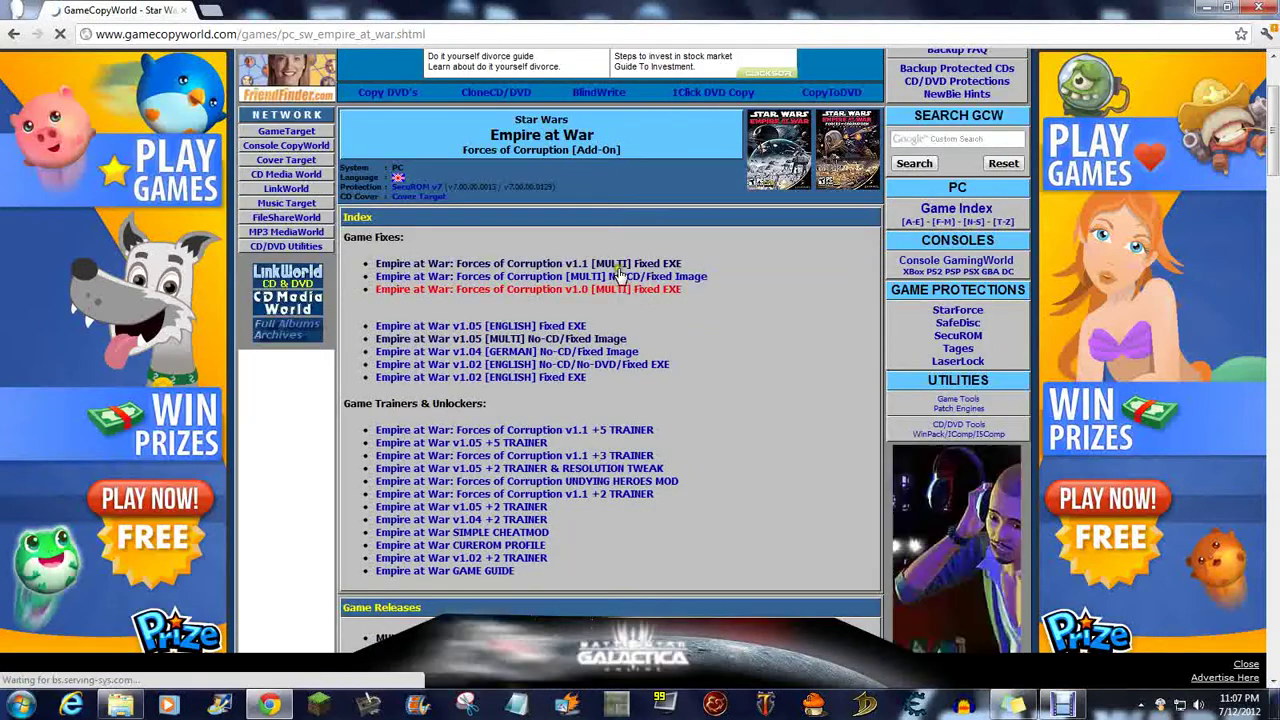
left_click(600, 263)
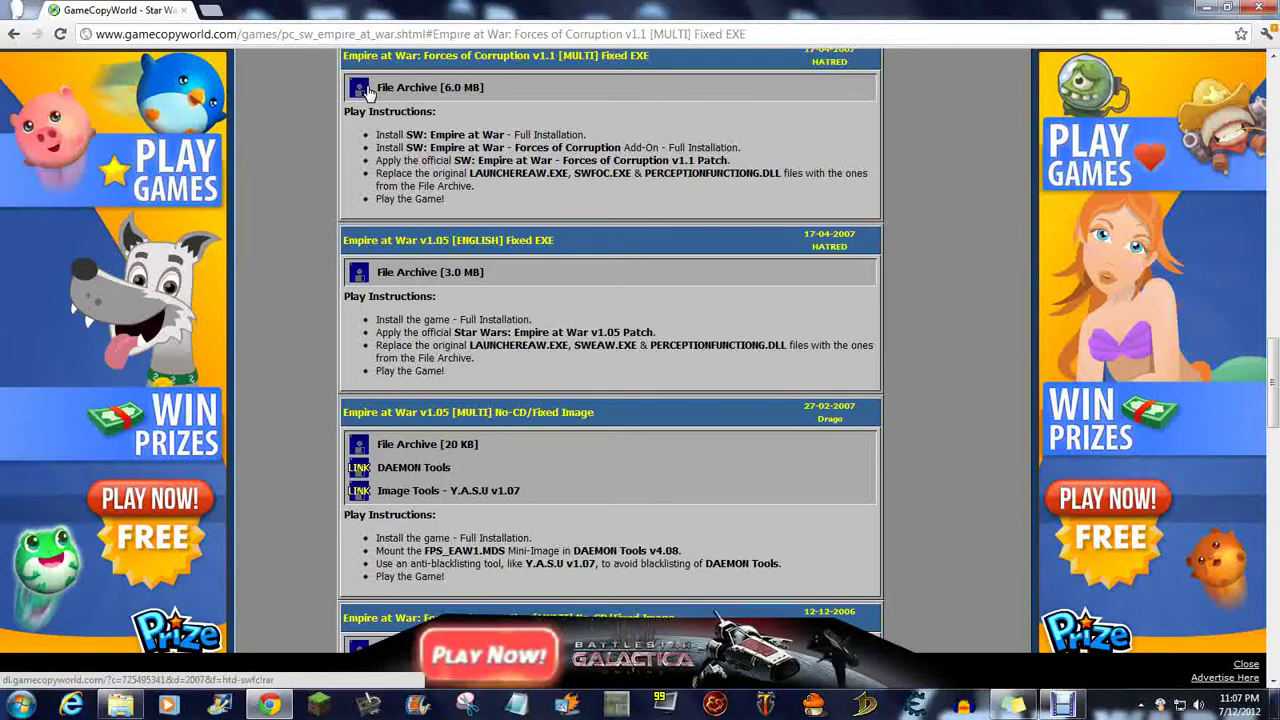
left_click(368, 90)
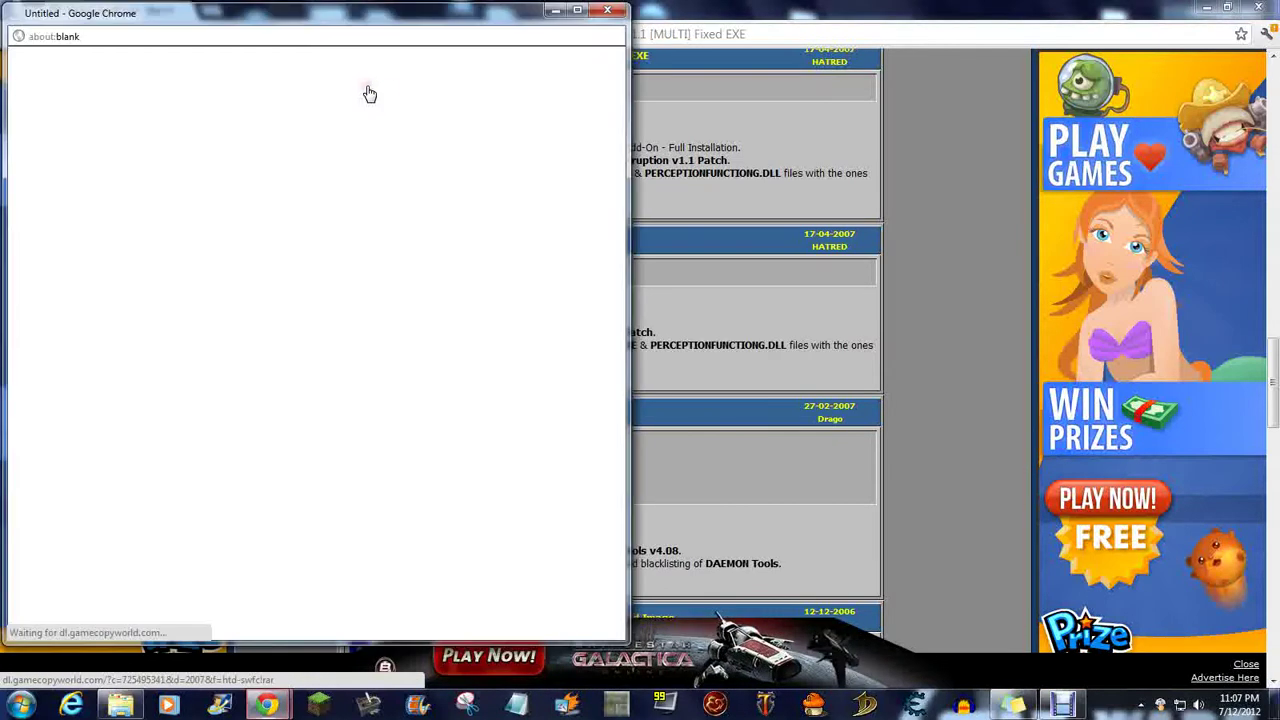
Step: Maximize the adf.ly popup, skip the ad, and download htd-swfc.rar from MIRROR #04
left_click(580, 12)
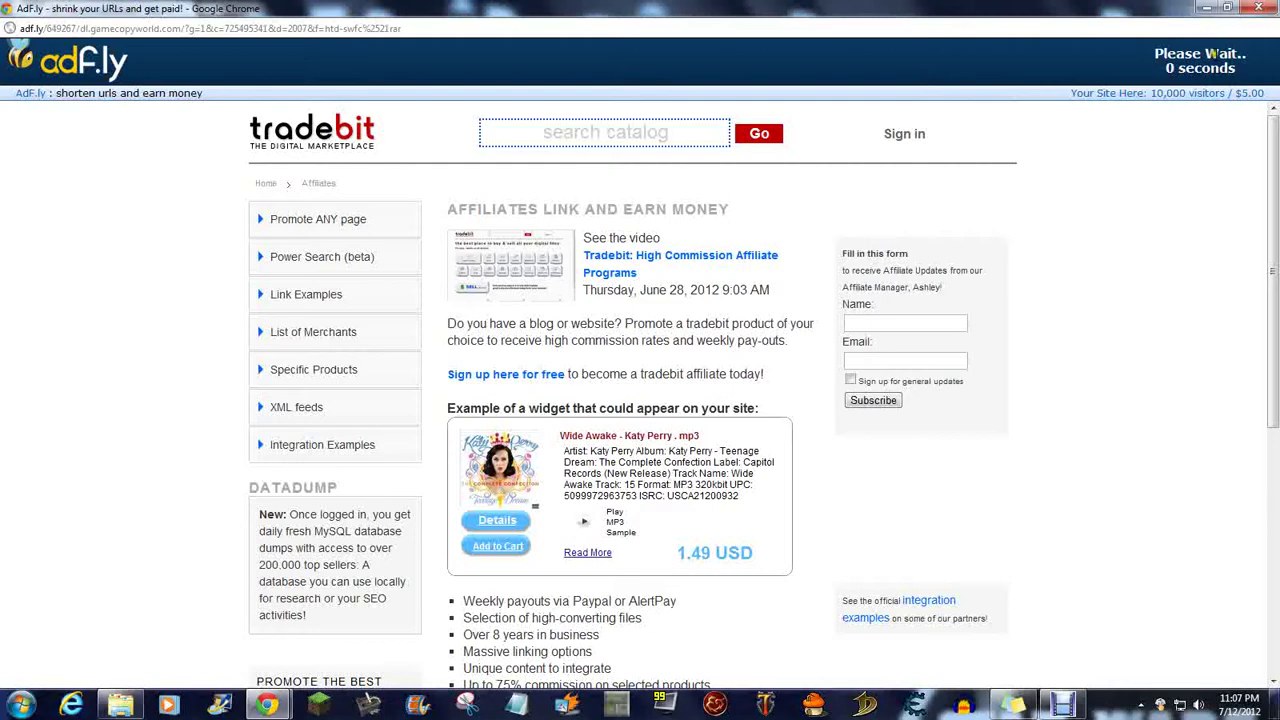
left_click(1224, 64)
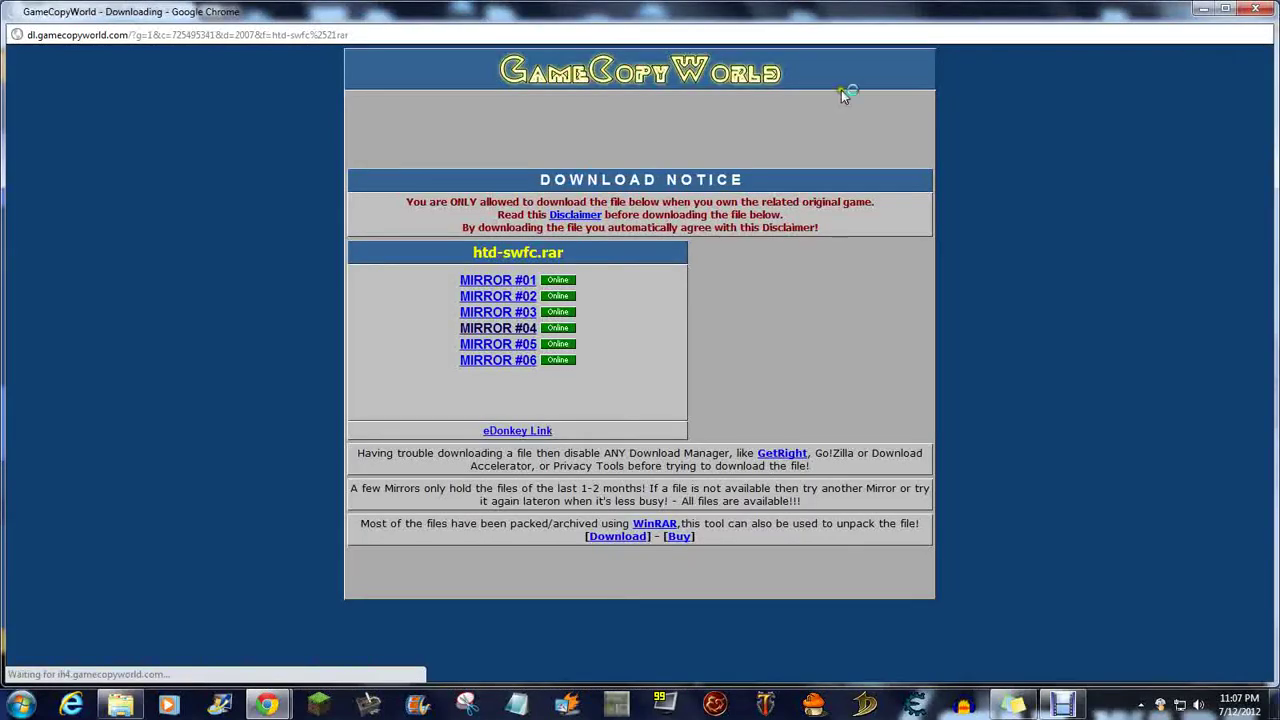
left_click(519, 328)
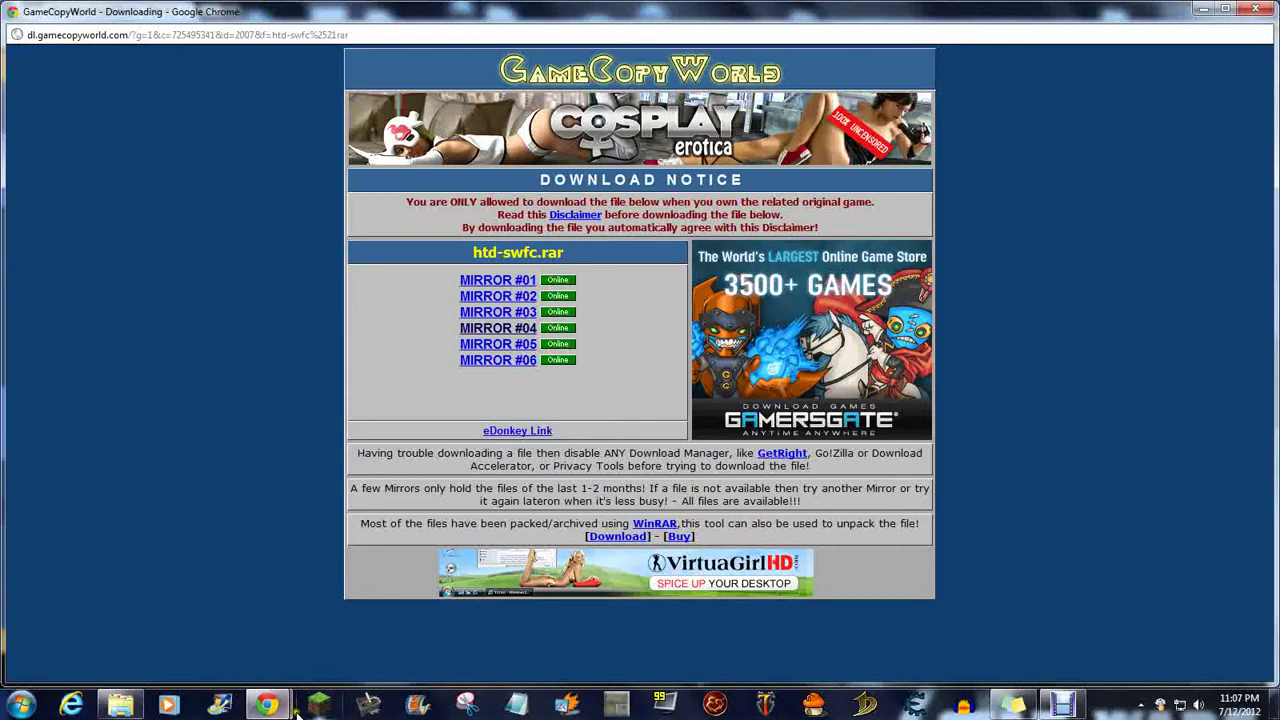
left_click(514, 330)
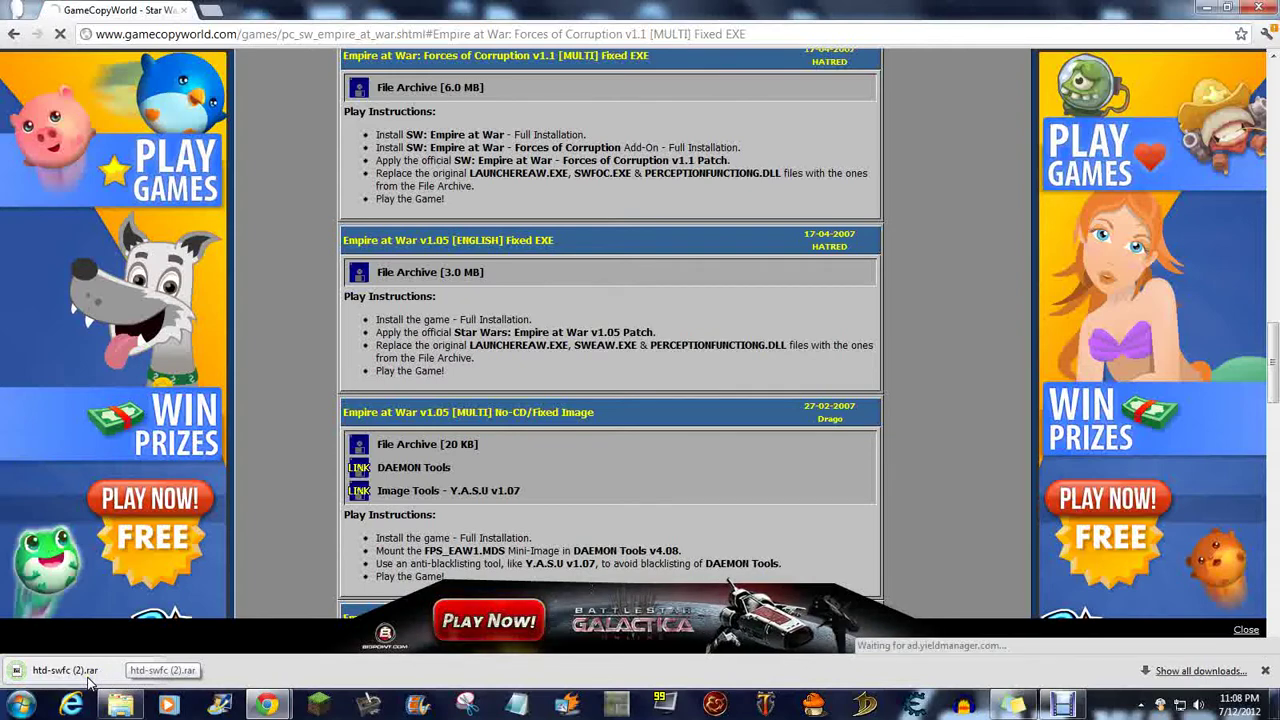
Step: Open htd-swfc (2).rar in 7-Zip and tile it beside a new Explorer window
left_click(86, 674)
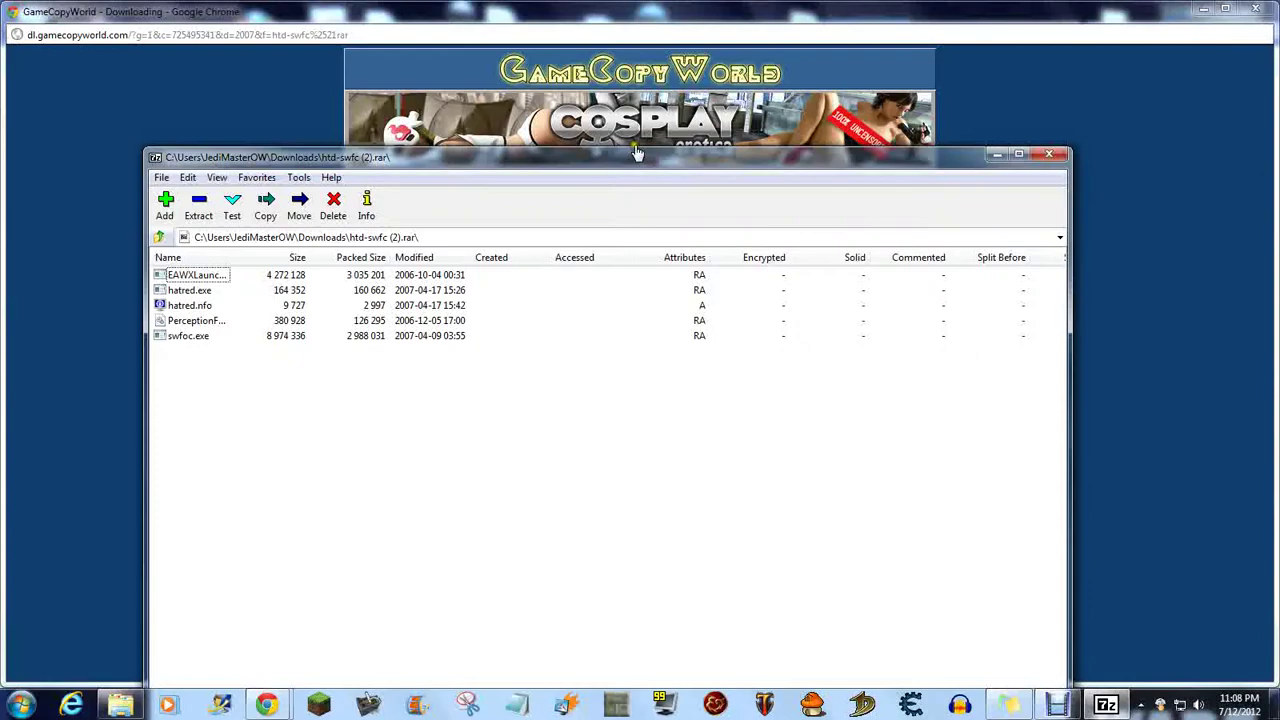
left_click_drag(676, 158, 0, 160)
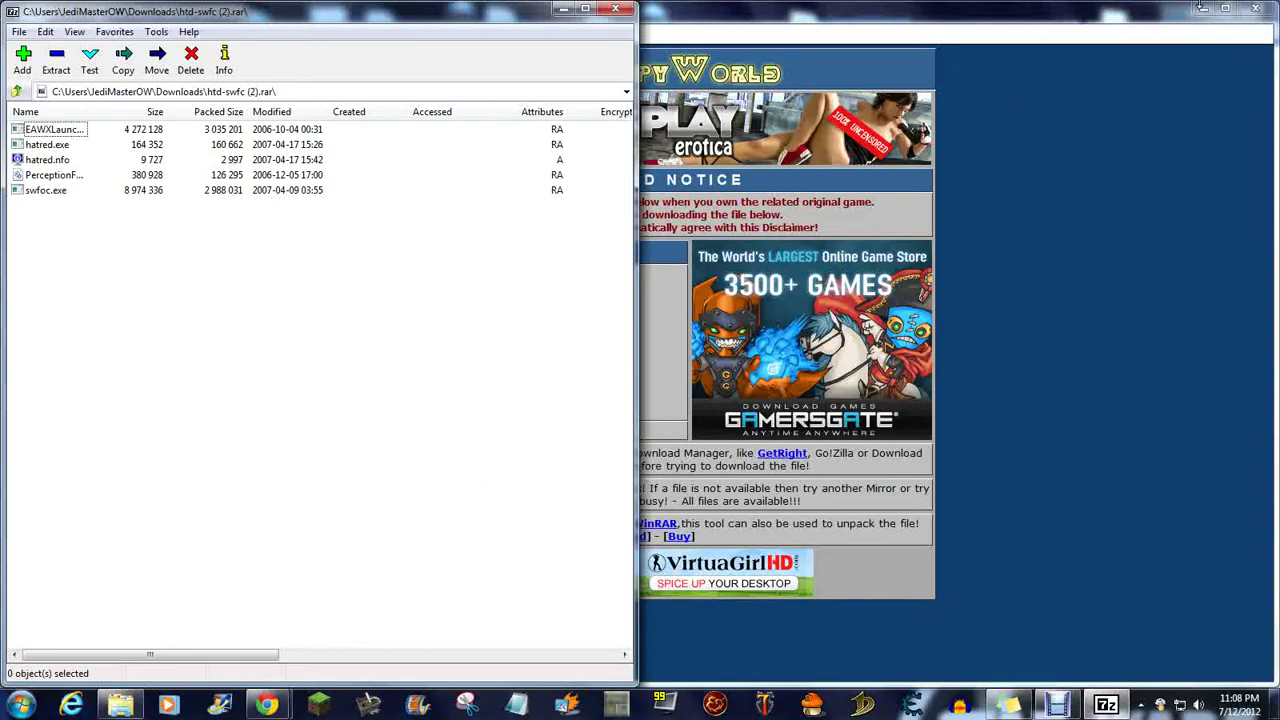
left_click(1203, 8)
key("super+e")
key("super+Right")
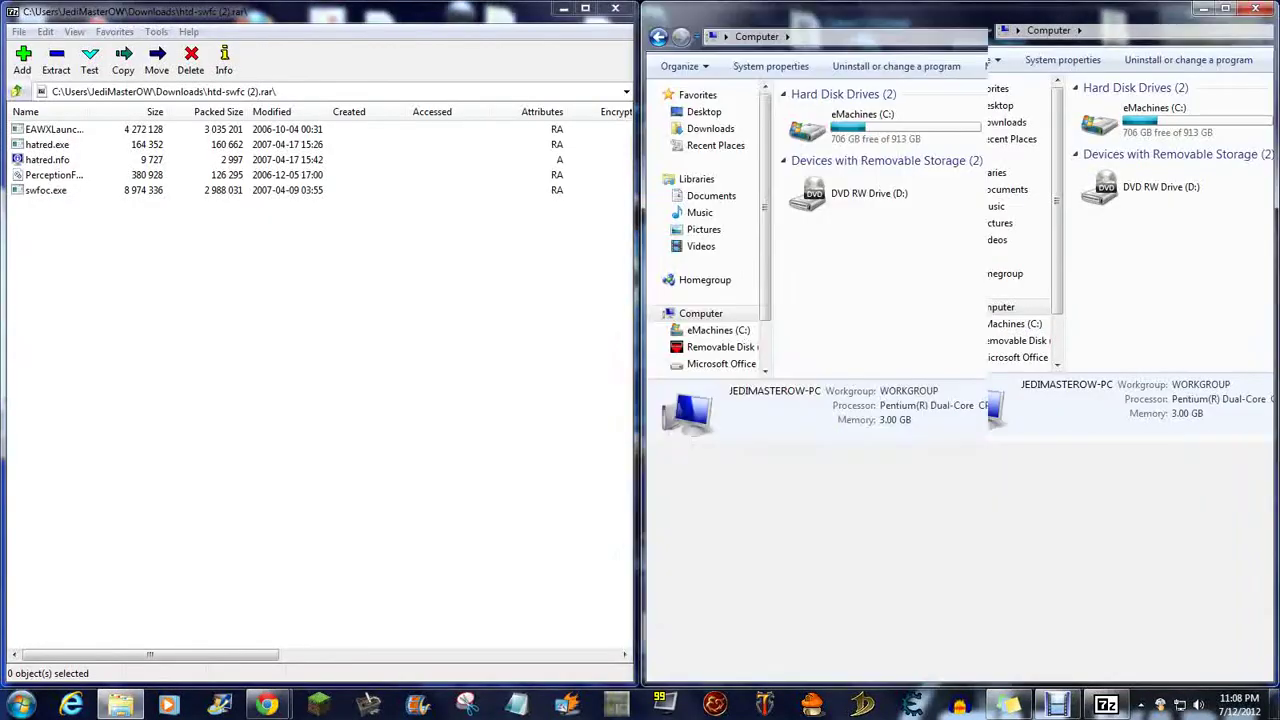
Step: Browse to C:\Program Files (x86)\LucasArts\Star Wars Empire at War Forces of Corruption
double_click(893, 139)
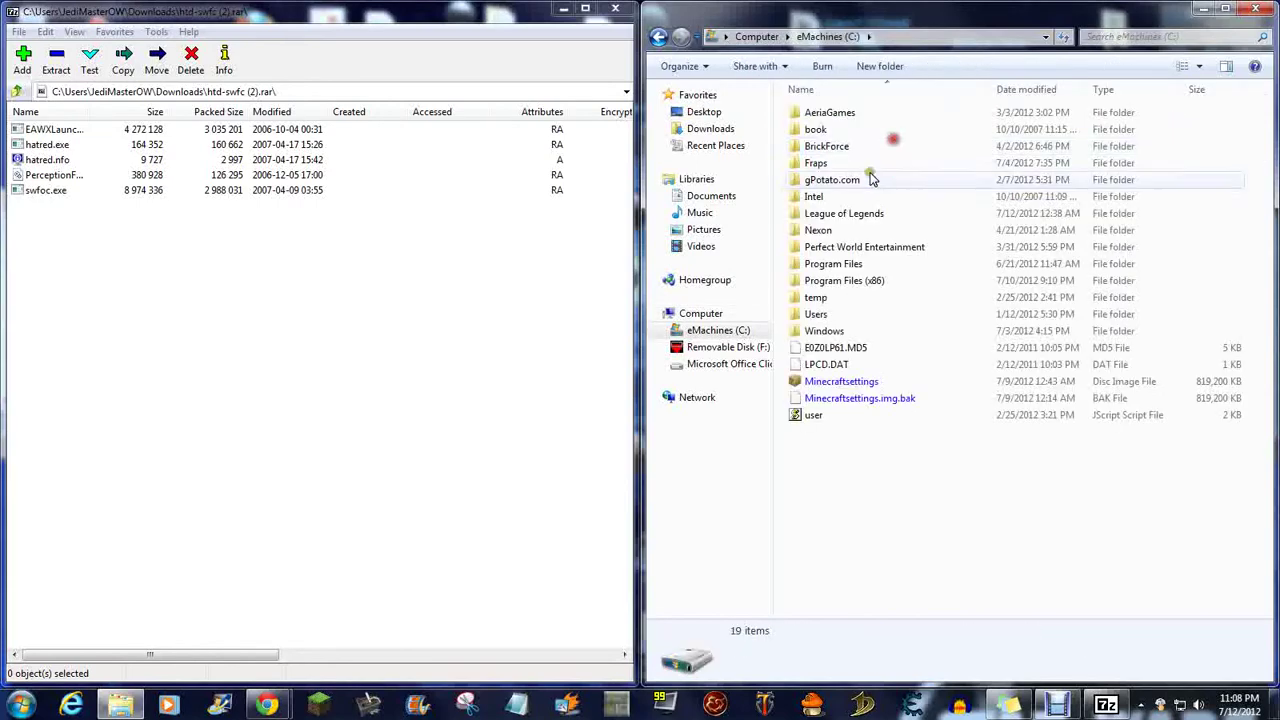
double_click(850, 281)
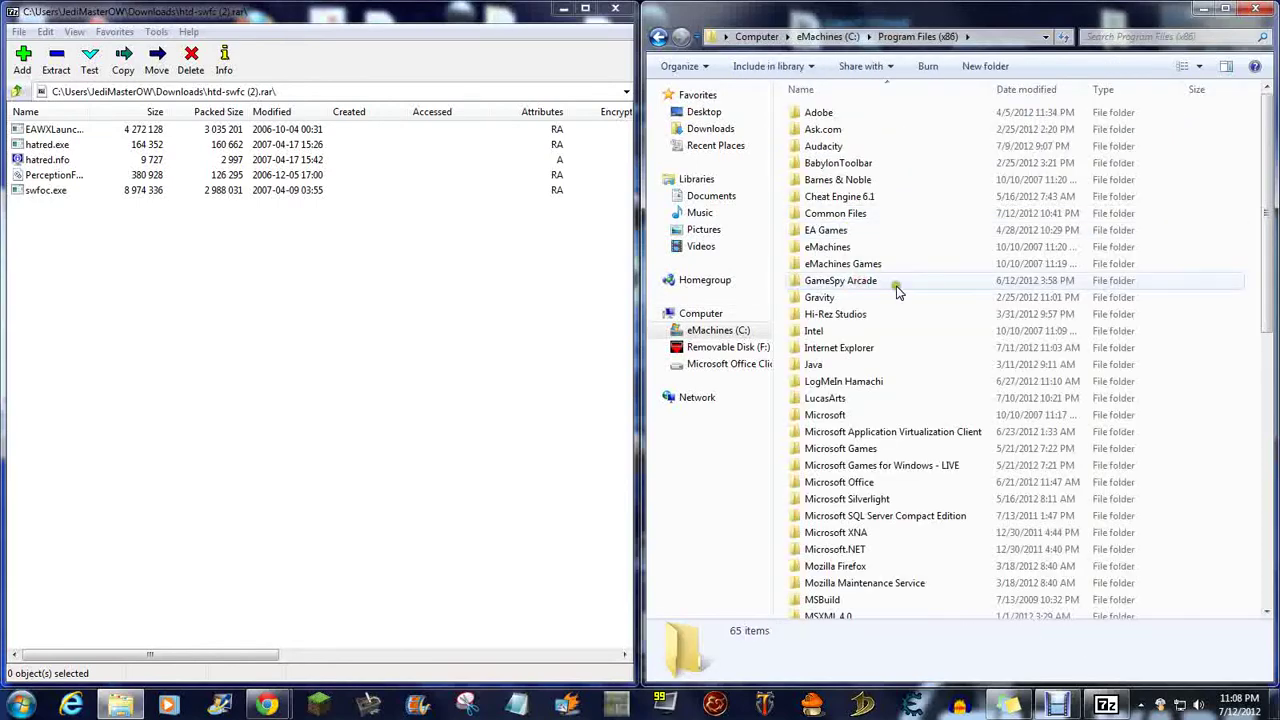
scroll(893, 293, "down", 5)
scroll(852, 400, "down", 4)
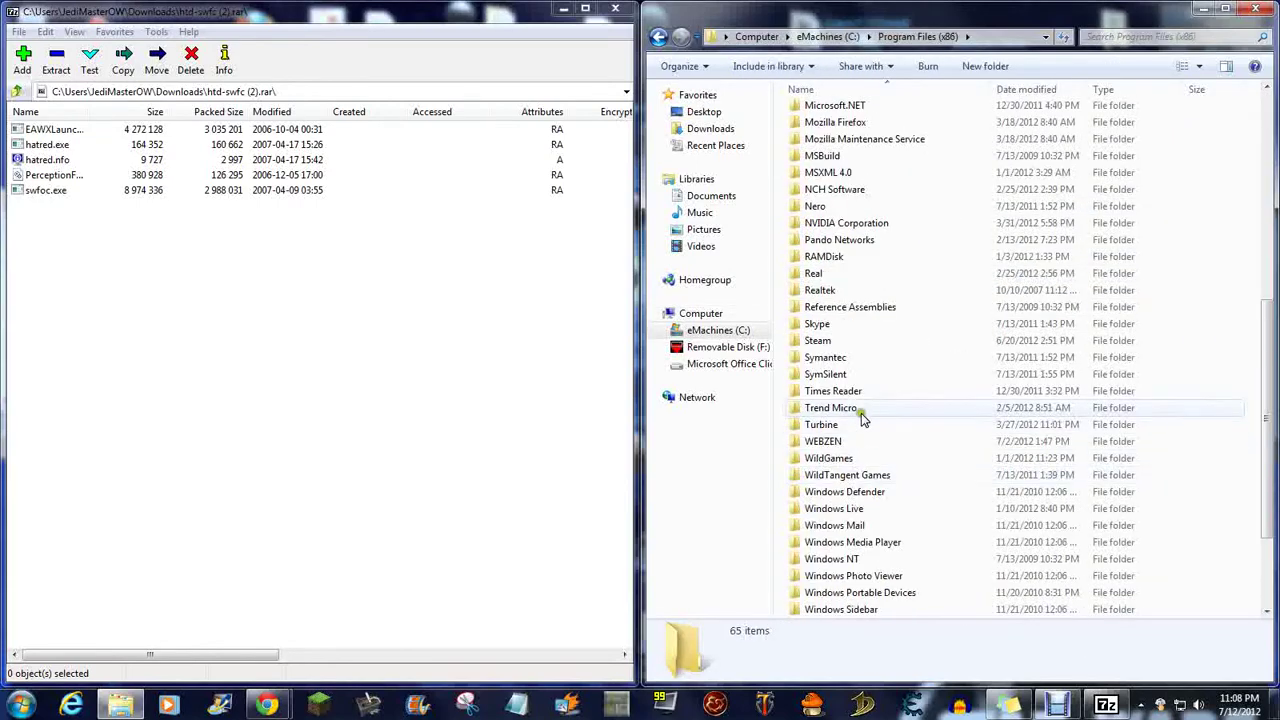
scroll(858, 345, "down", 3)
scroll(858, 345, "up", 8)
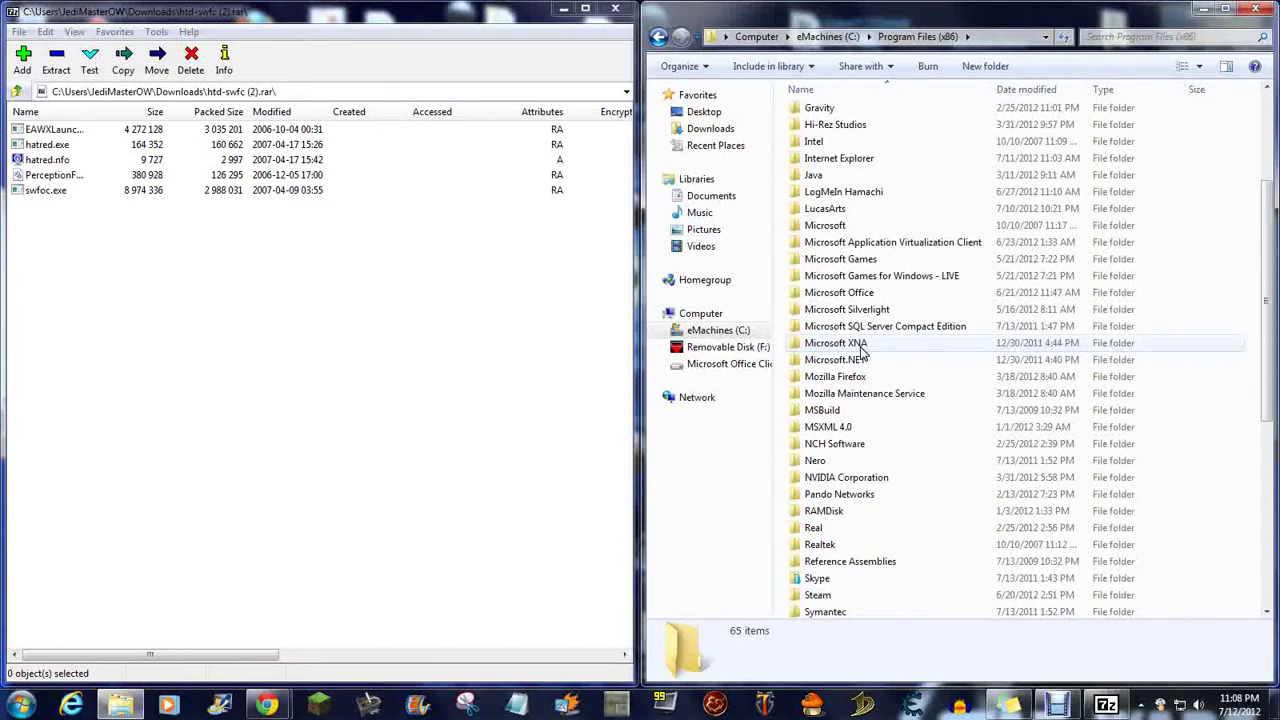
double_click(840, 208)
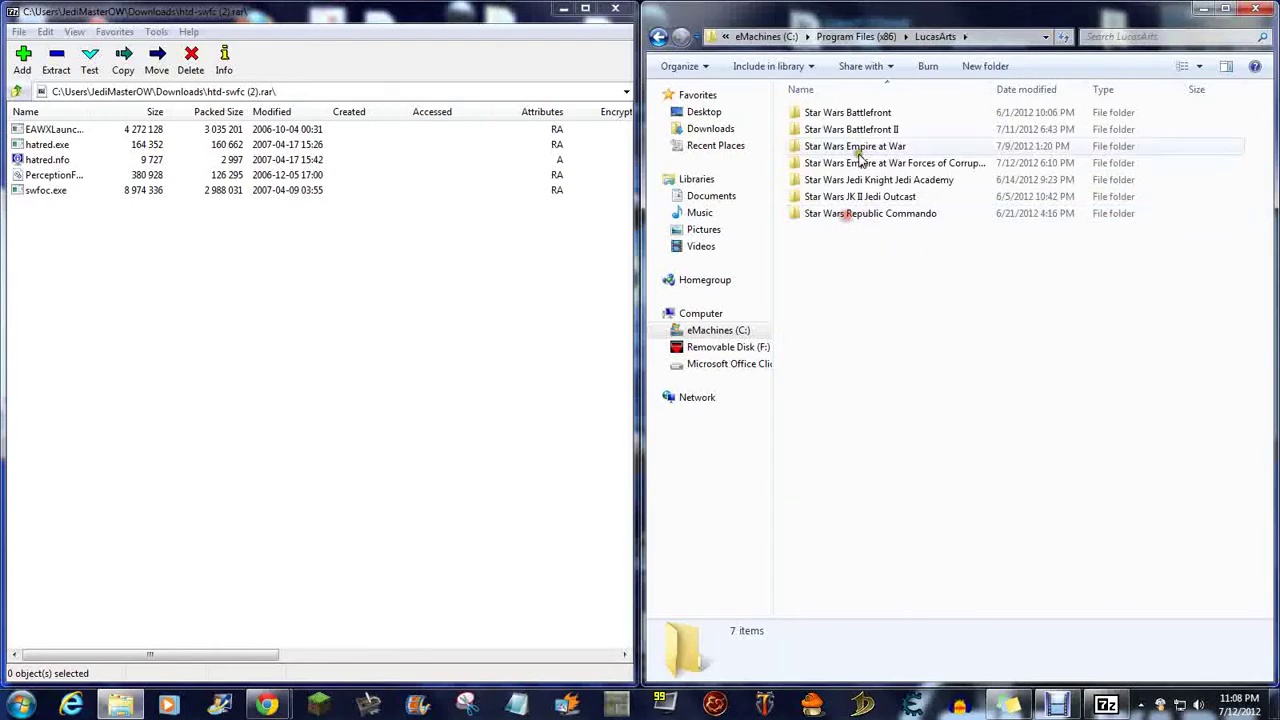
double_click(923, 161)
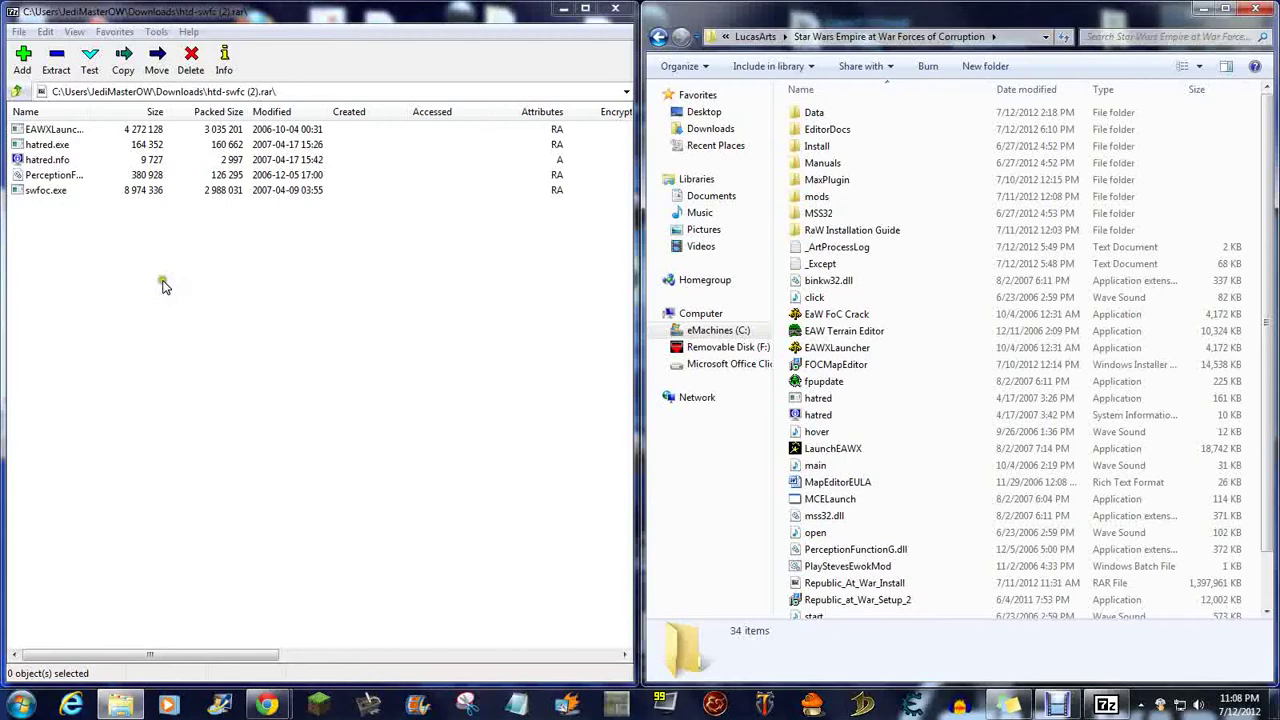
Step: Copy all five htd-swfc files into the game folder, replacing existing copies for every conflict
left_click_drag(110, 300, 25, 100)
left_click_drag(47, 160, 777, 342)
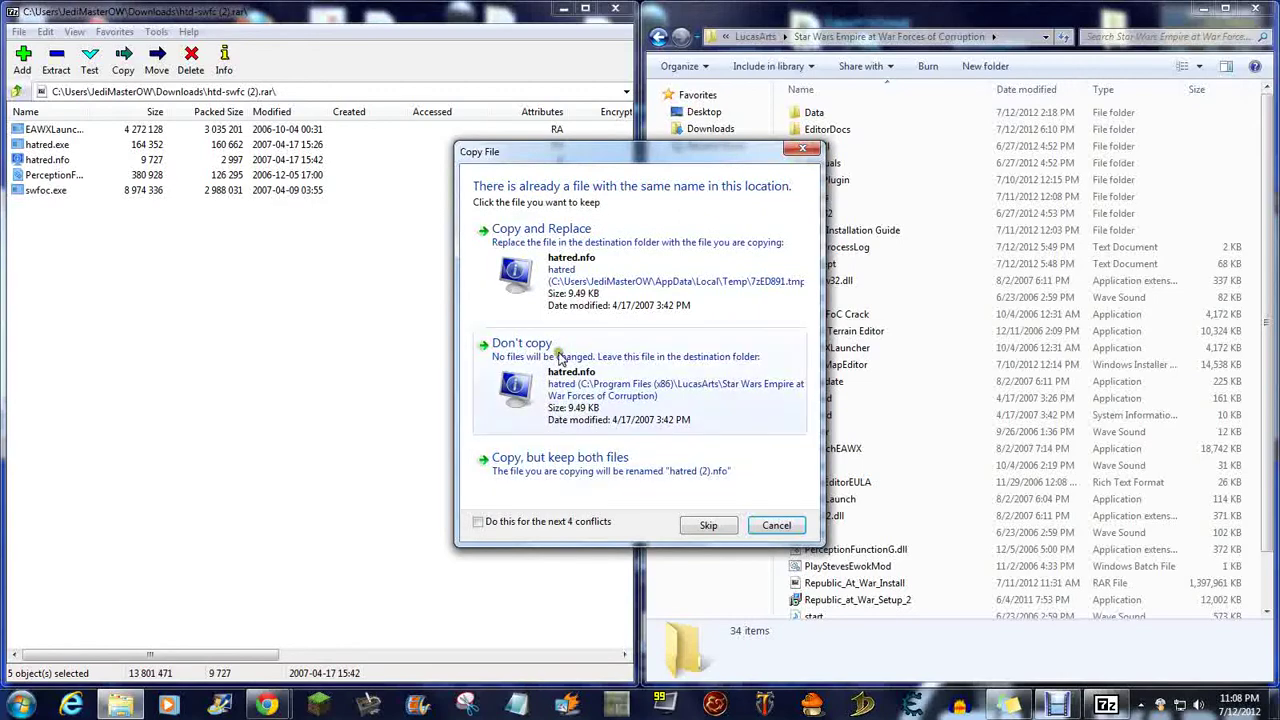
left_click(478, 521)
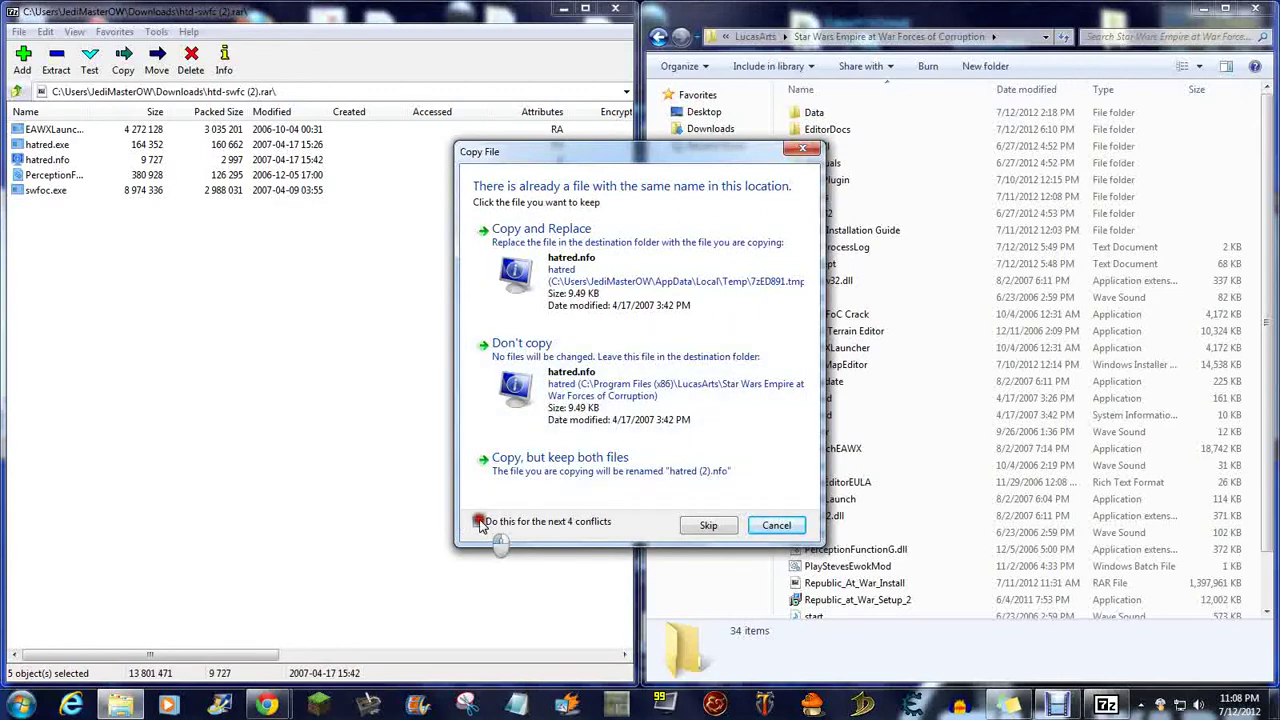
left_click(604, 272)
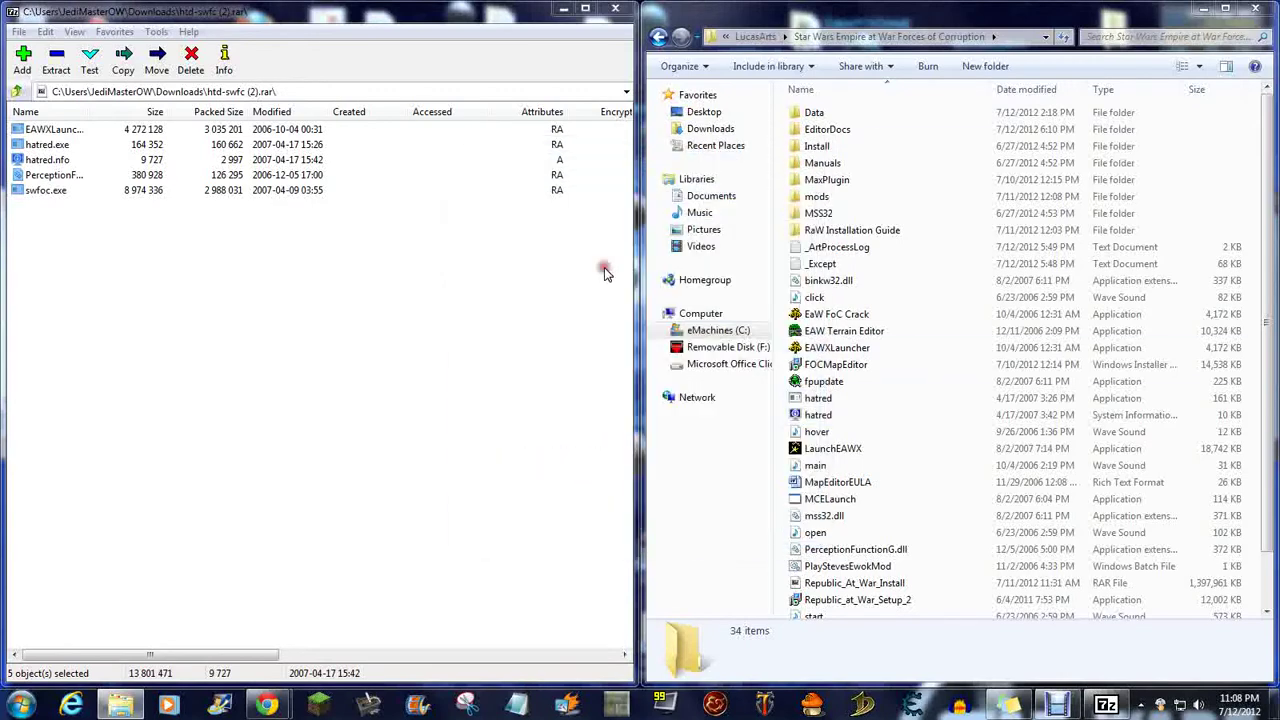
left_click(782, 430)
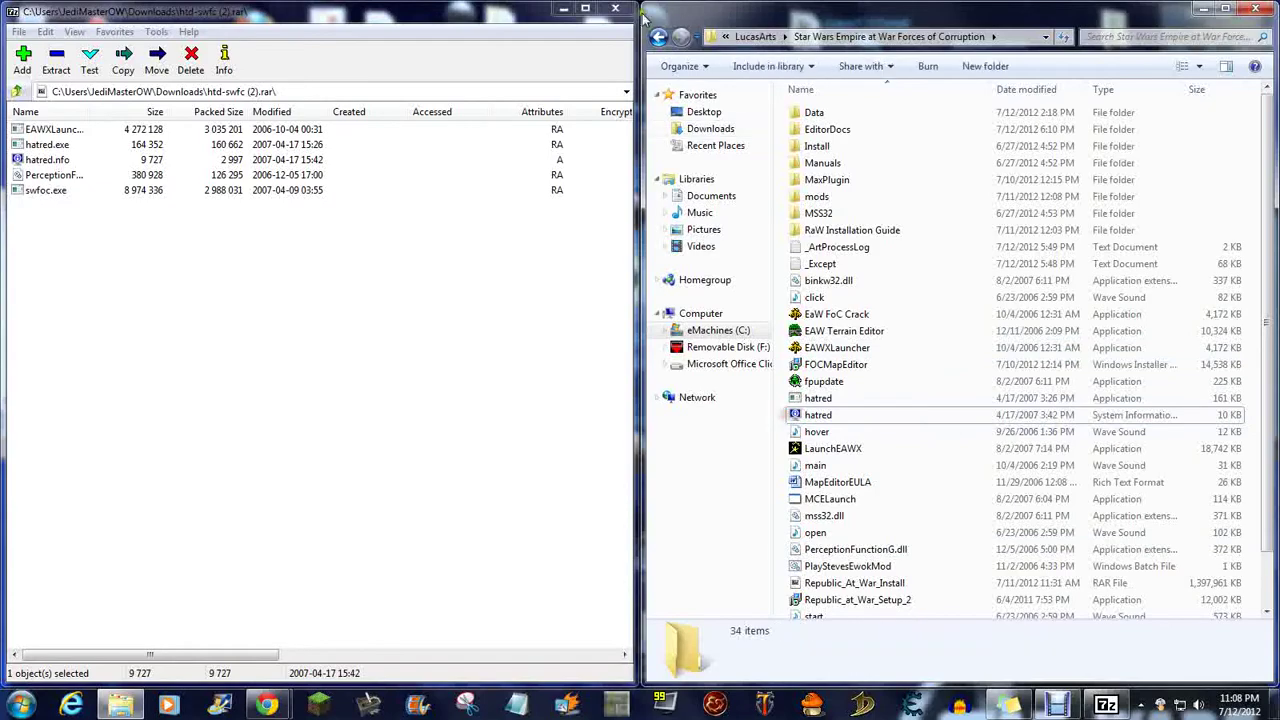
left_click(583, 10)
Step: Close 7-Zip, maximize Explorer, and delete EAWXLauncher from the game folder, confirming with Yes
left_click(1259, 7)
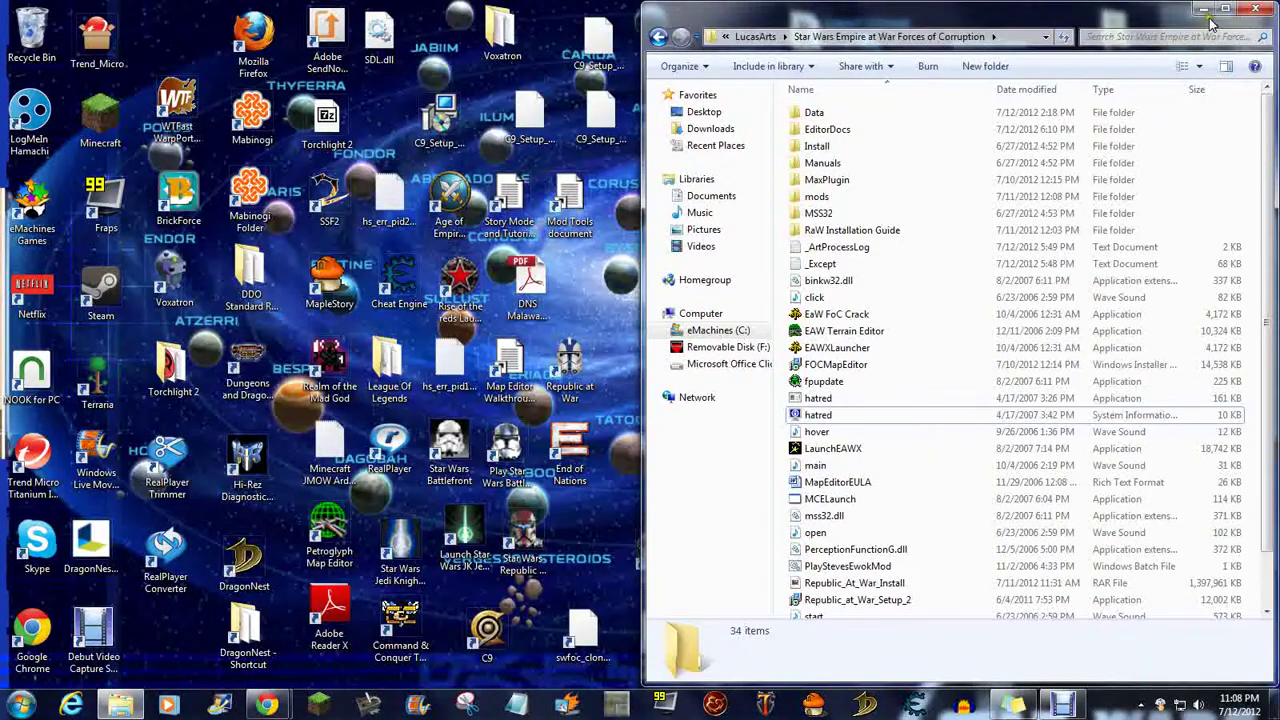
left_click(1226, 8)
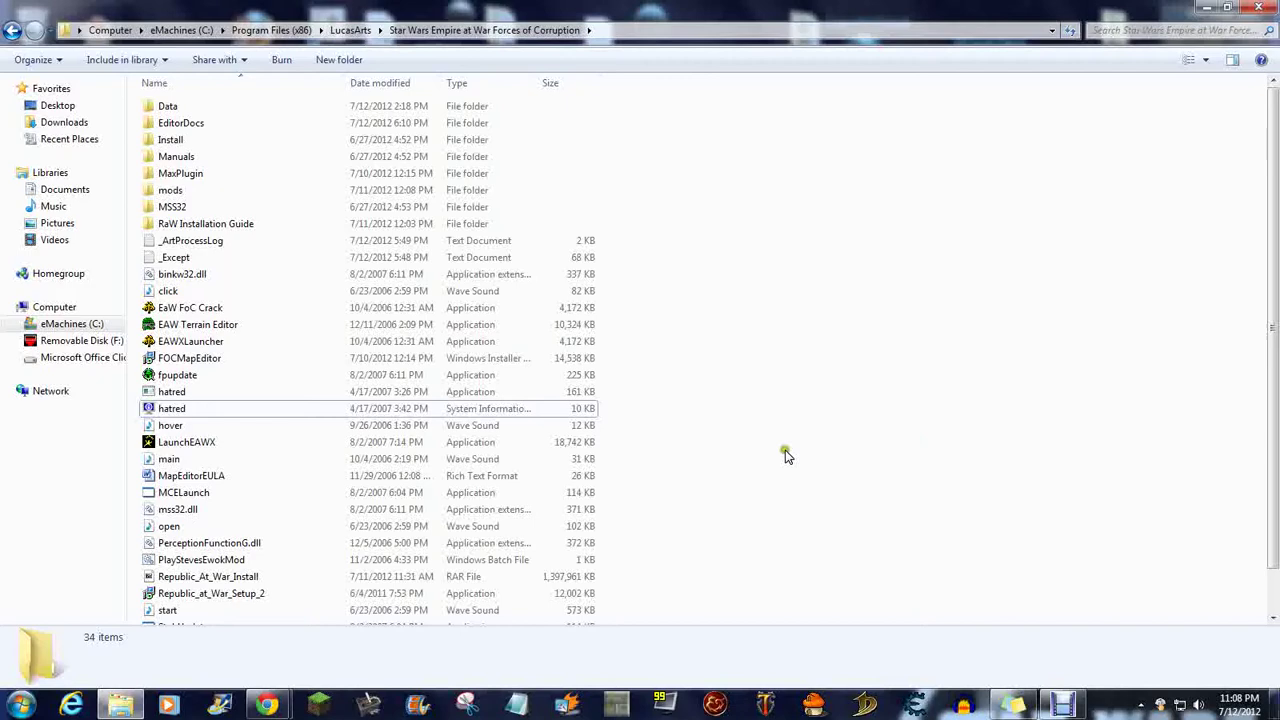
left_click(275, 310)
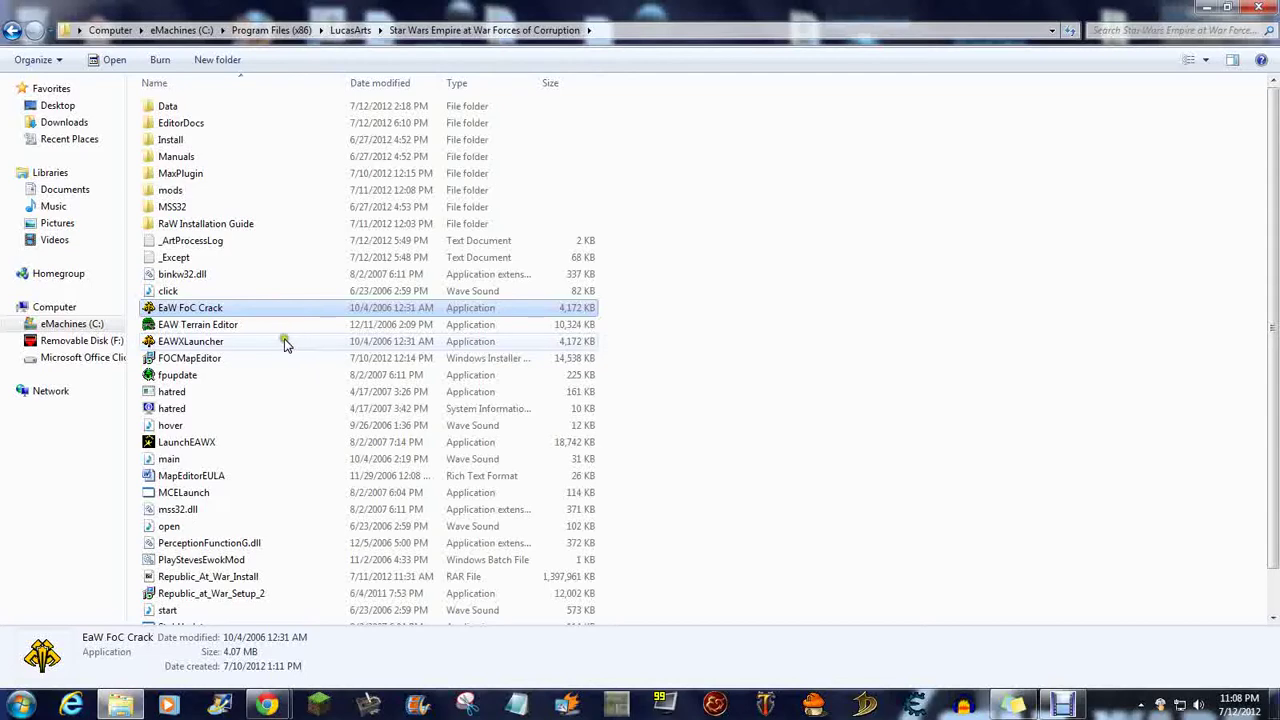
left_click(284, 342)
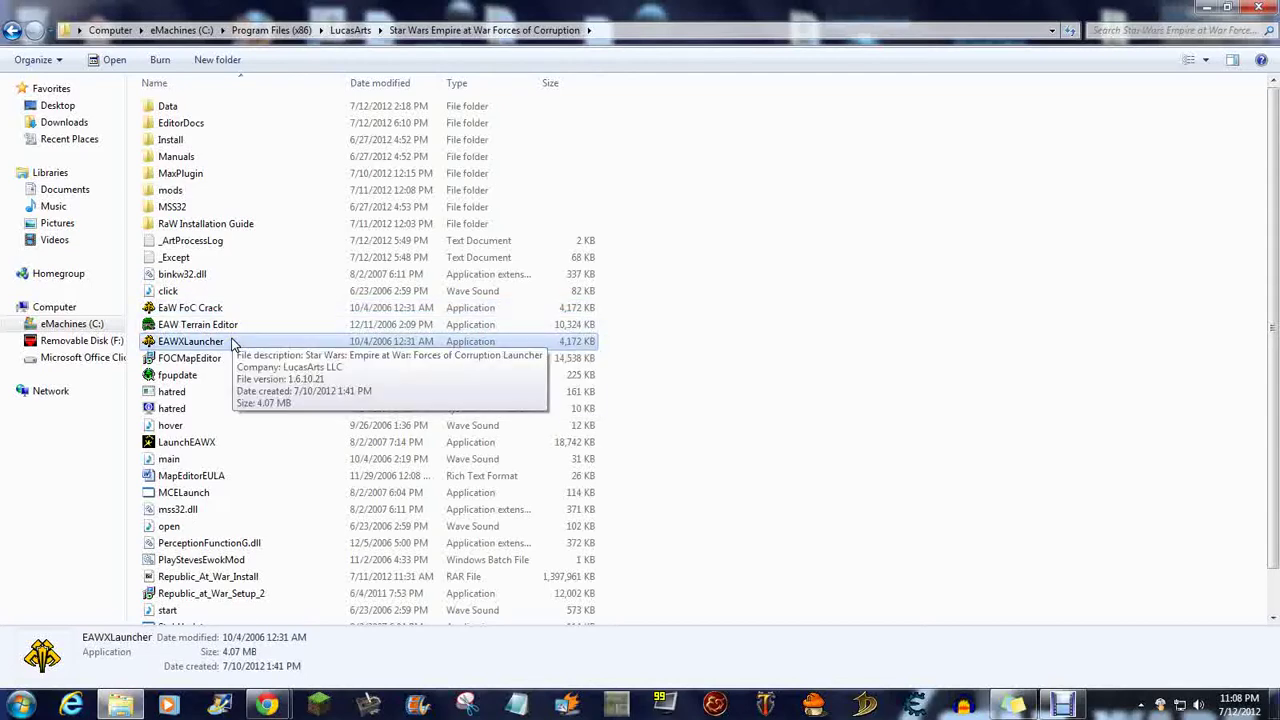
key("Delete")
left_click(706, 417)
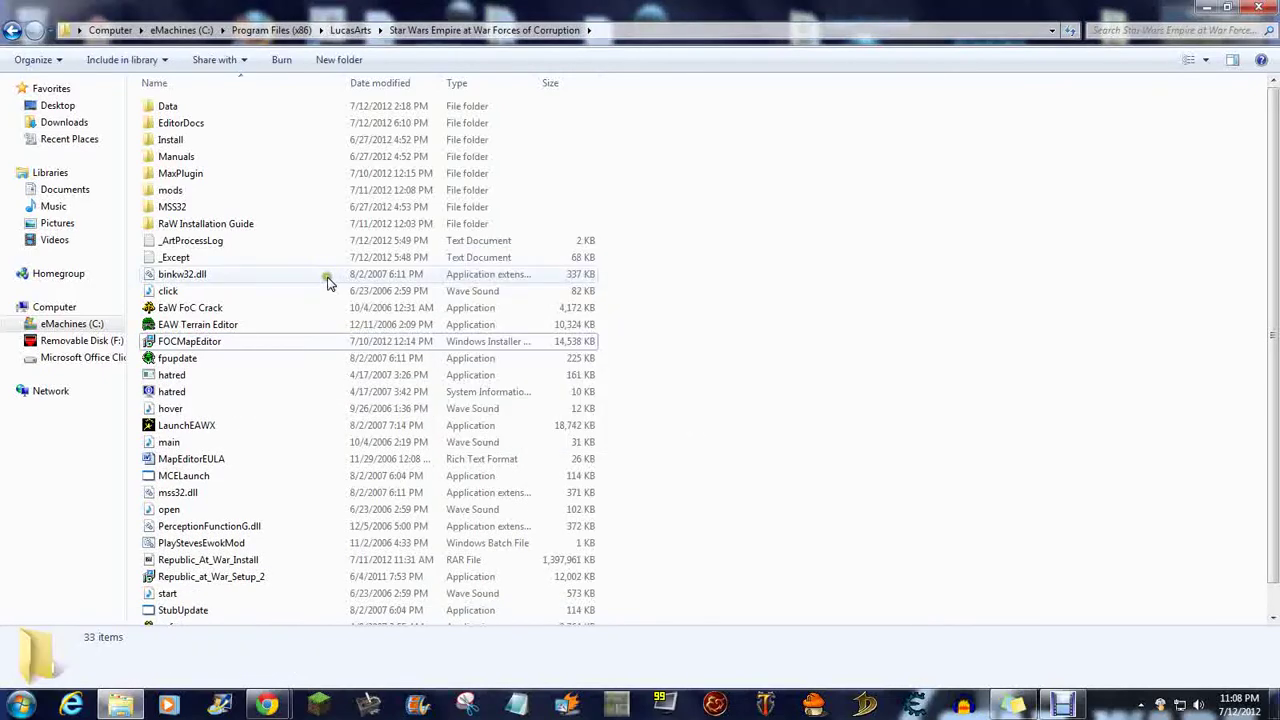
left_click(243, 307)
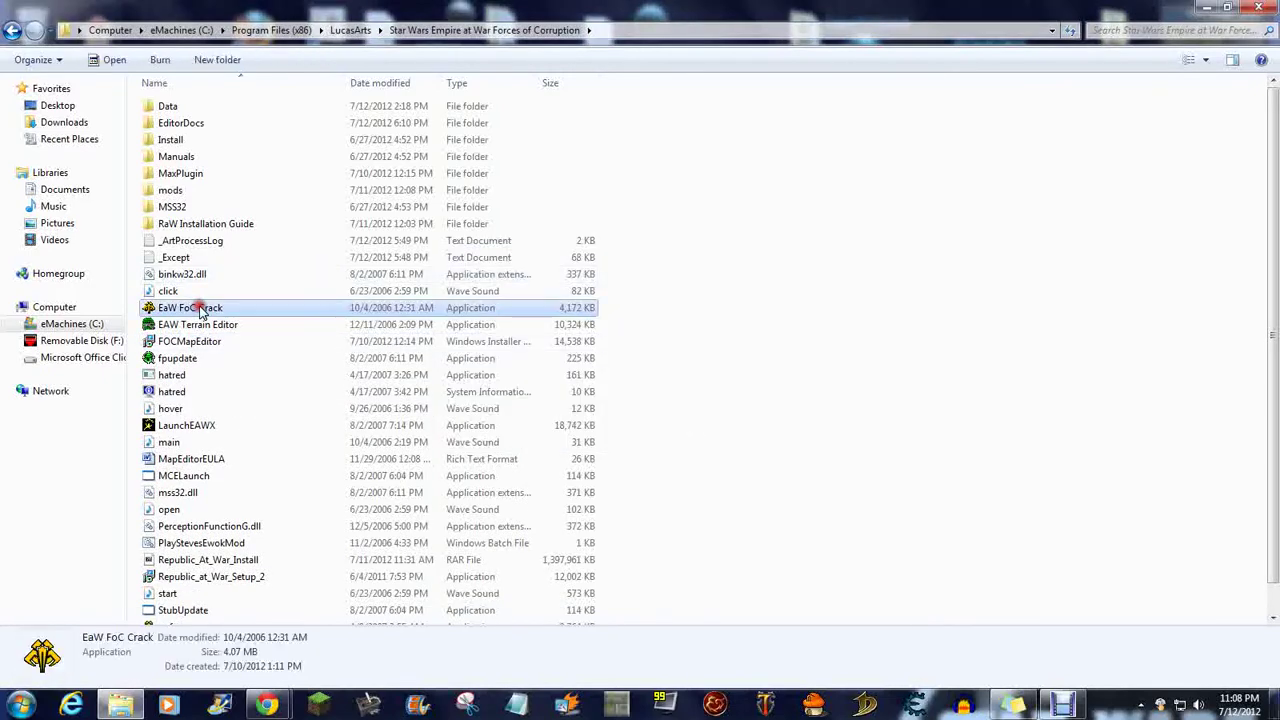
left_click(632, 307)
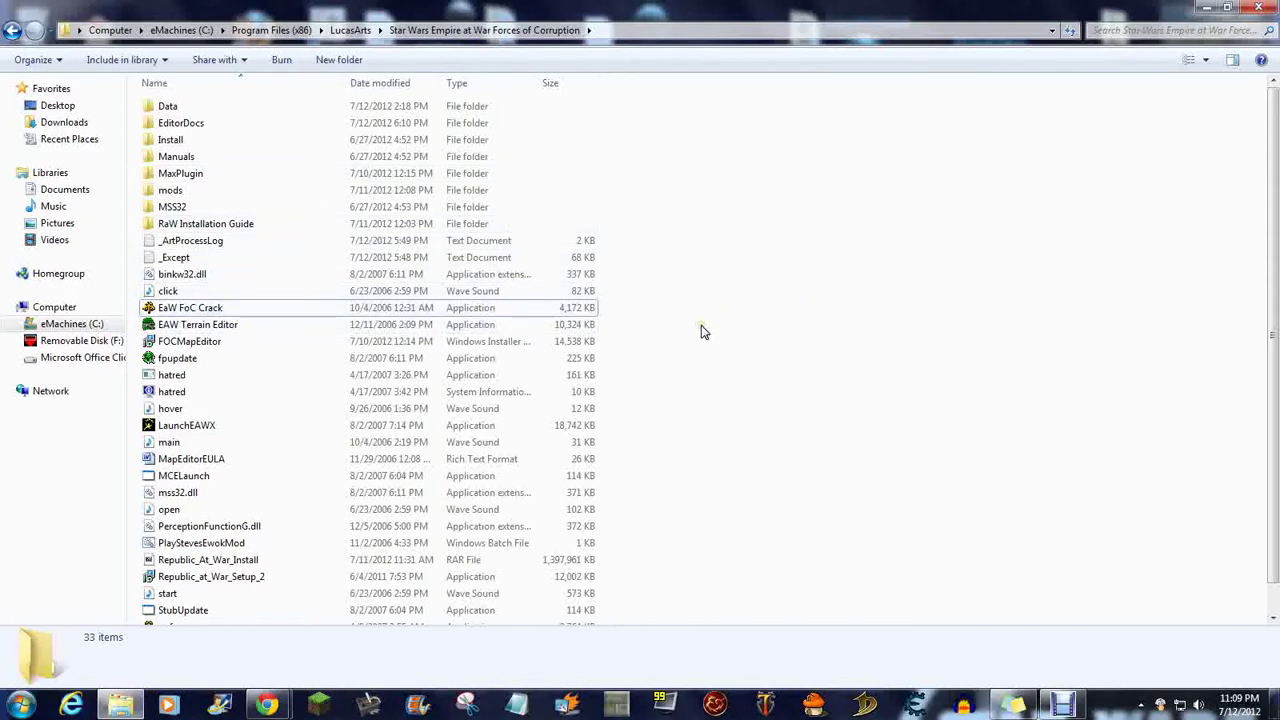
Step: Close the GameCopyWorld Star Wars page and download windows in Chrome
left_click(266, 705)
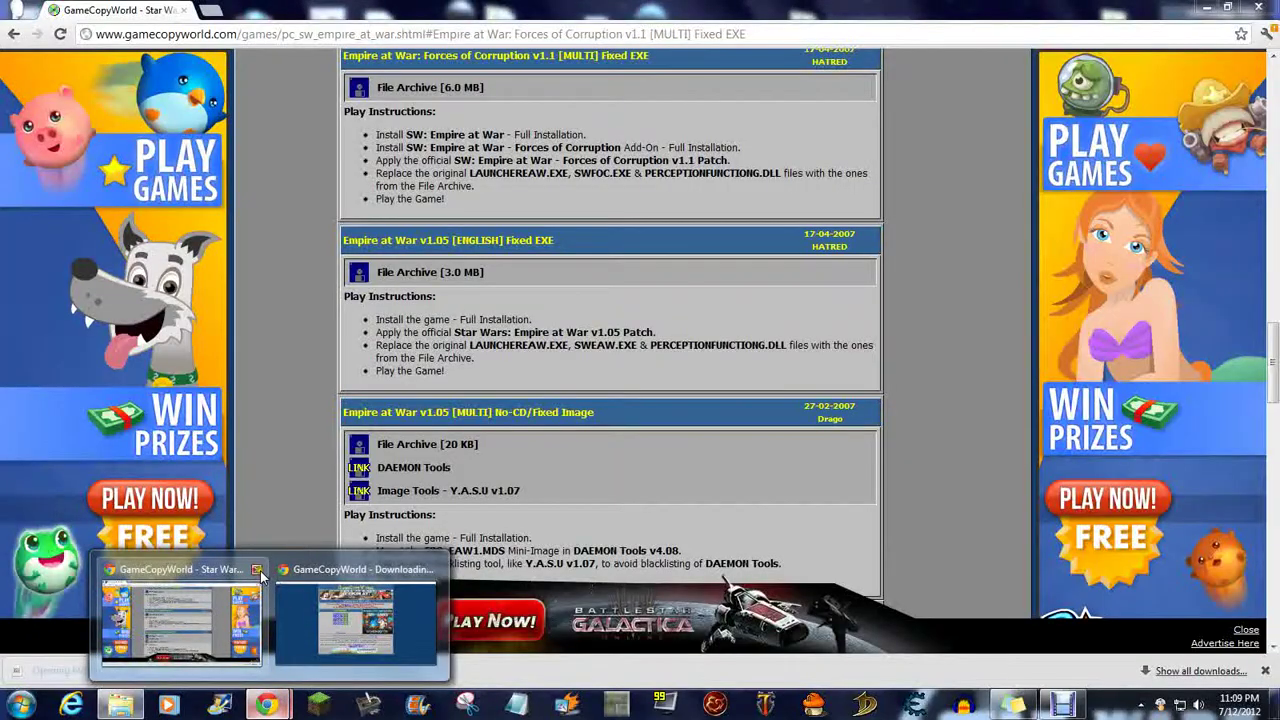
left_click(256, 569)
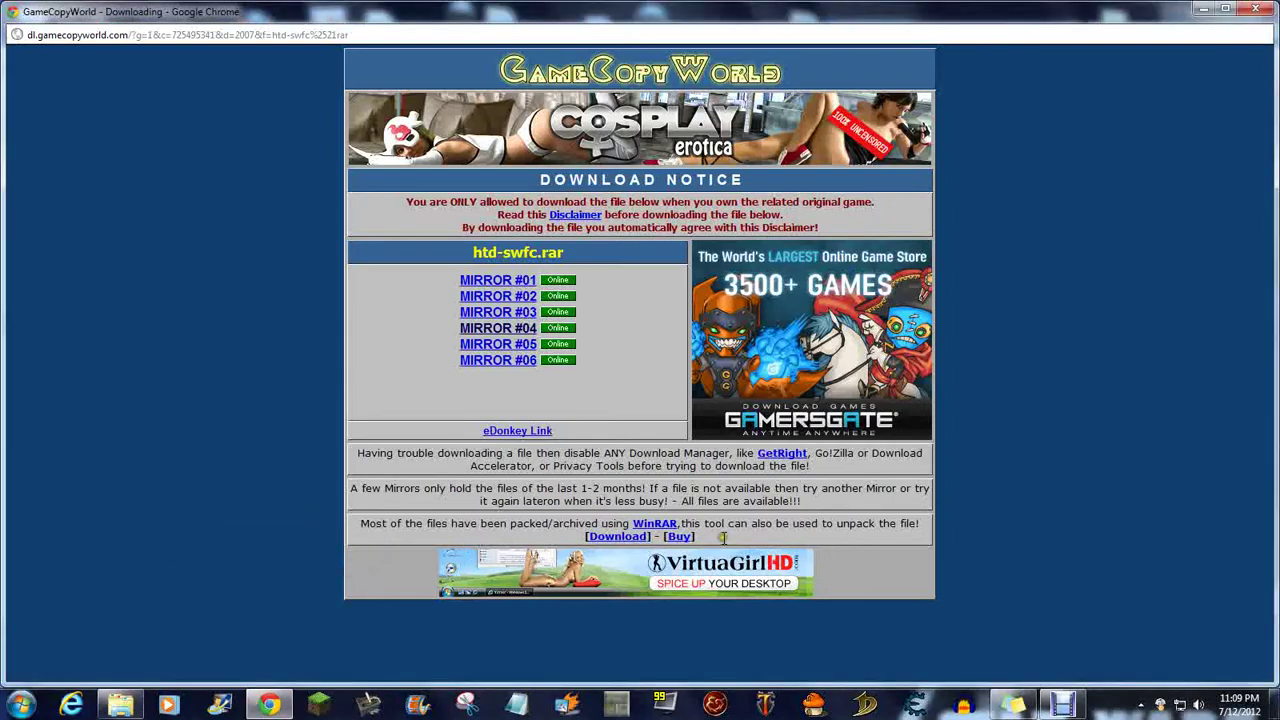
left_click(1255, 9)
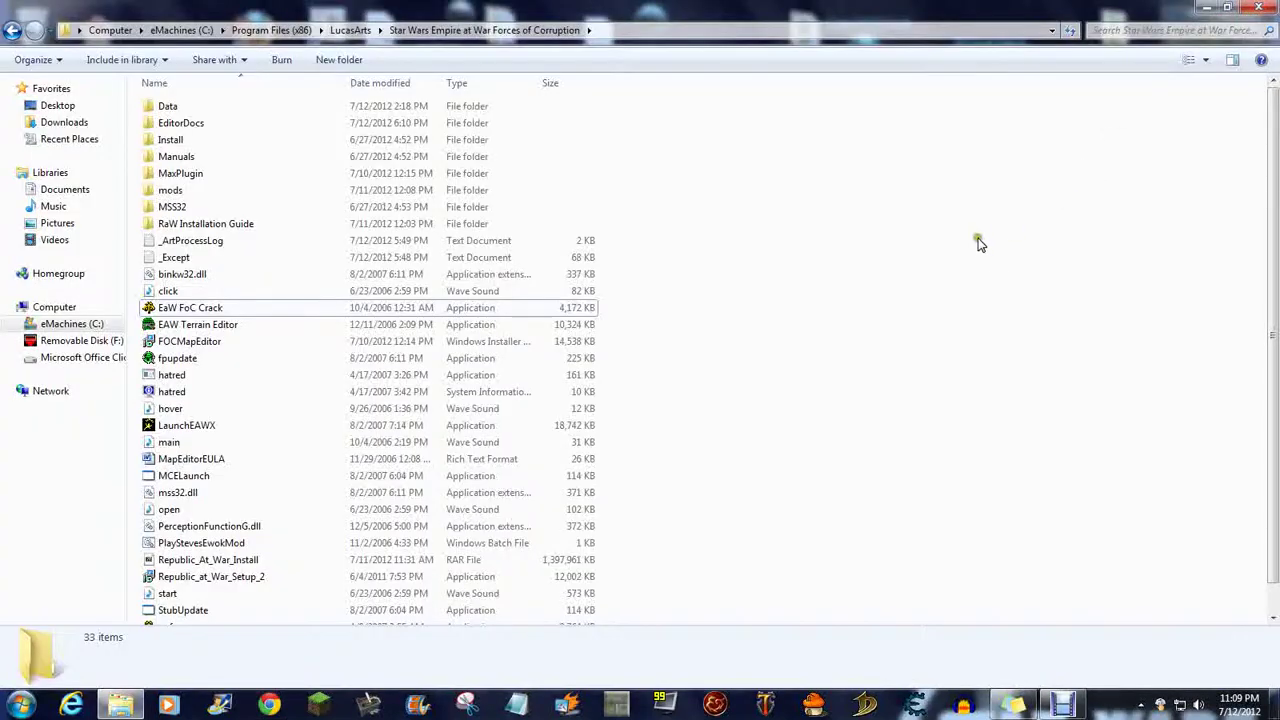